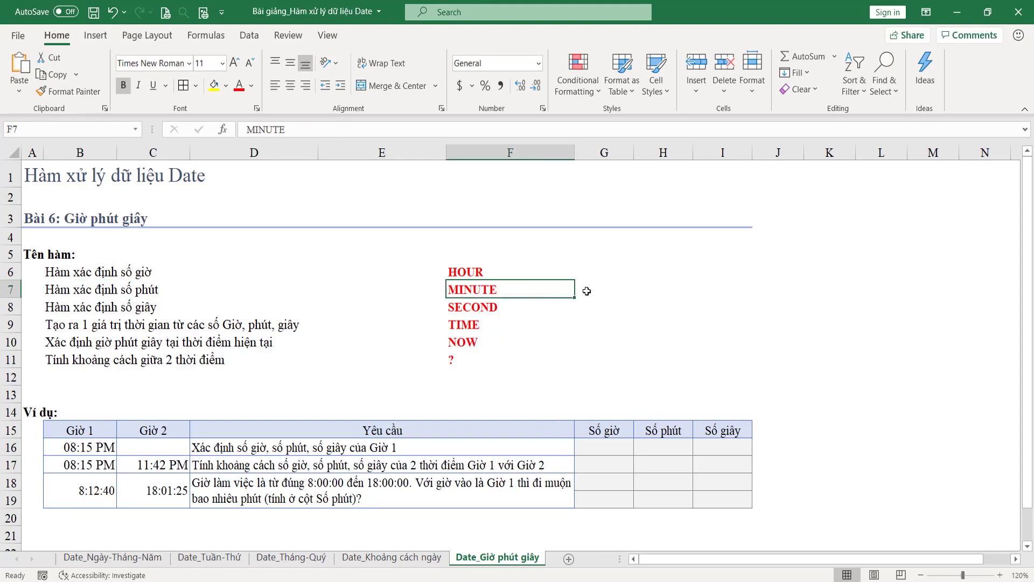
Step: Go over the list of function names from HOUR down to NOW
{"action": "left_click", "coordinate": [495, 309]}
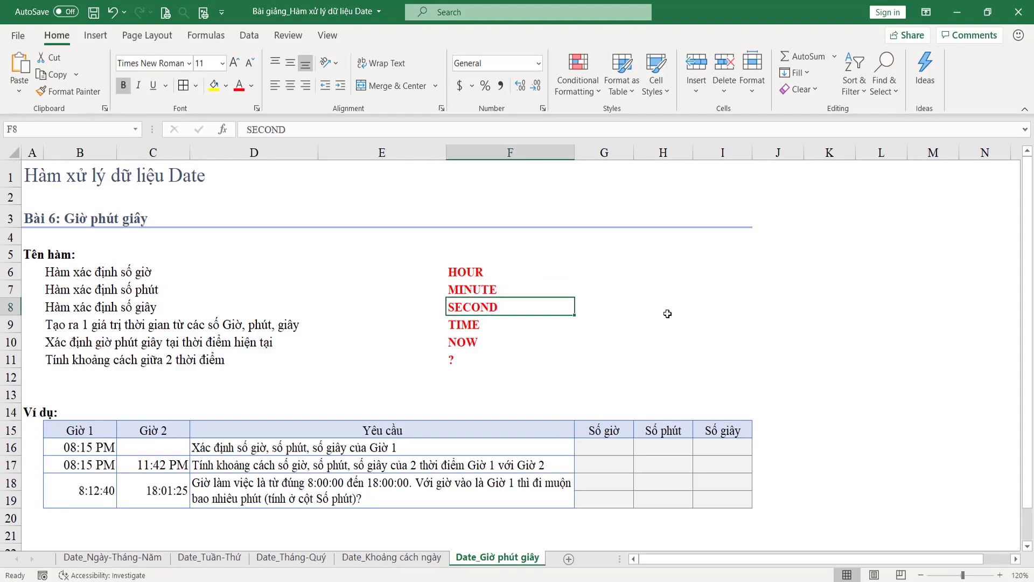
{"action": "left_click", "coordinate": [493, 276]}
{"action": "left_click", "coordinate": [489, 289]}
{"action": "left_click", "coordinate": [485, 303]}
{"action": "left_click_drag", "start_coordinate": [498, 276], "coordinate": [500, 308]}
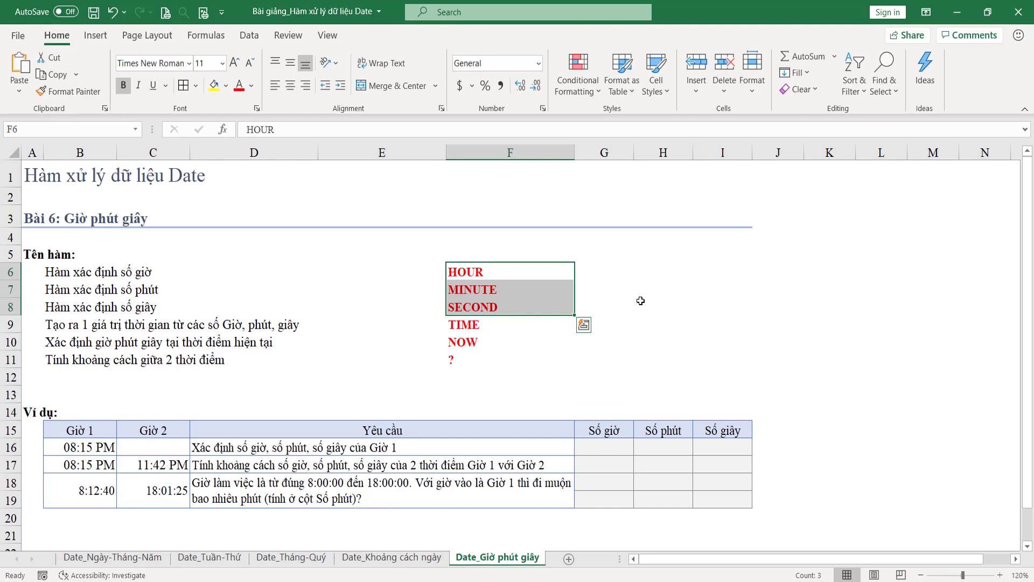
{"action": "key", "text": "Down"}
{"action": "key", "text": "Down"}
{"action": "key", "text": "Down"}
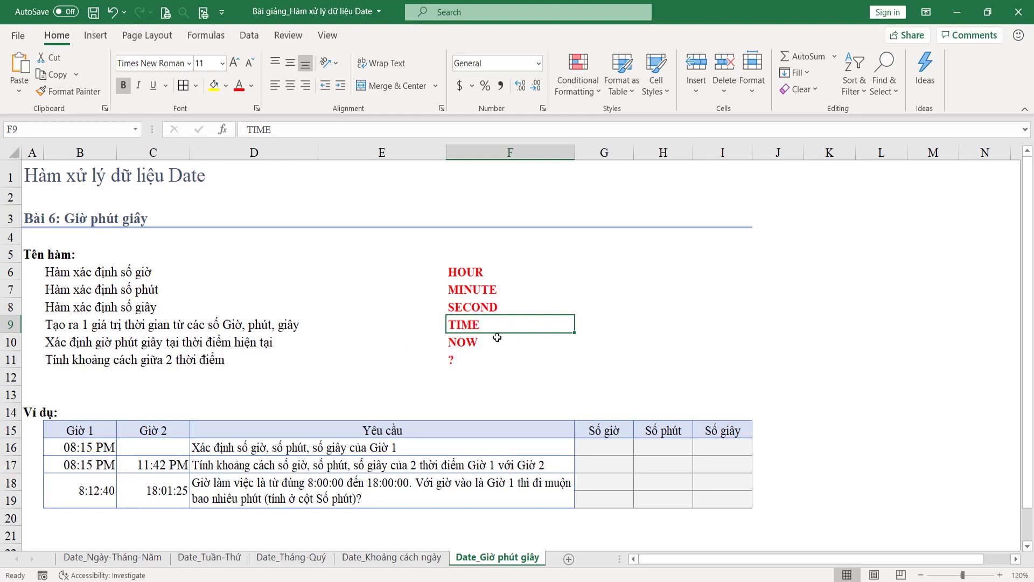
{"action": "left_click", "coordinate": [530, 342]}
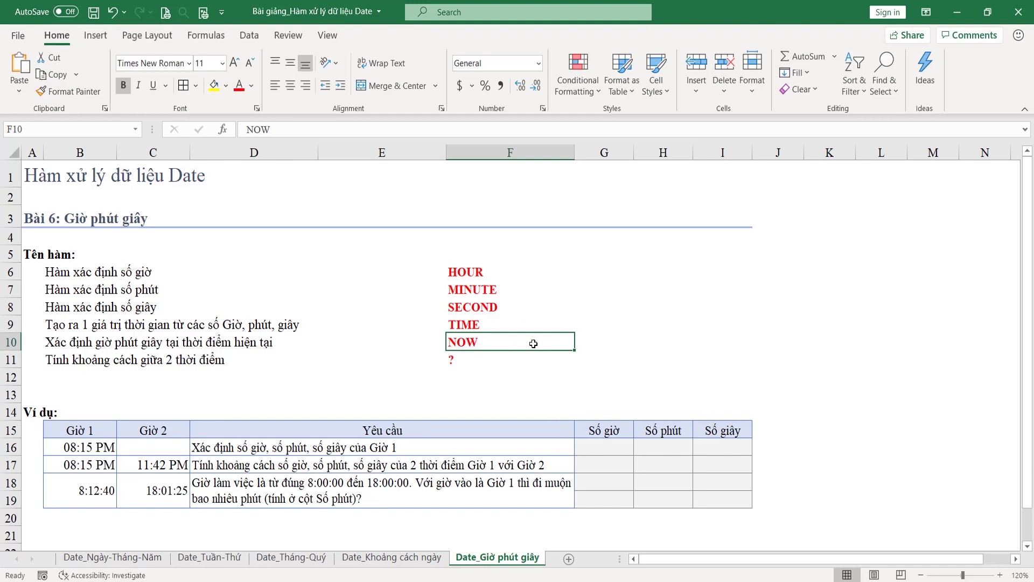
{"action": "left_click", "coordinate": [613, 343]}
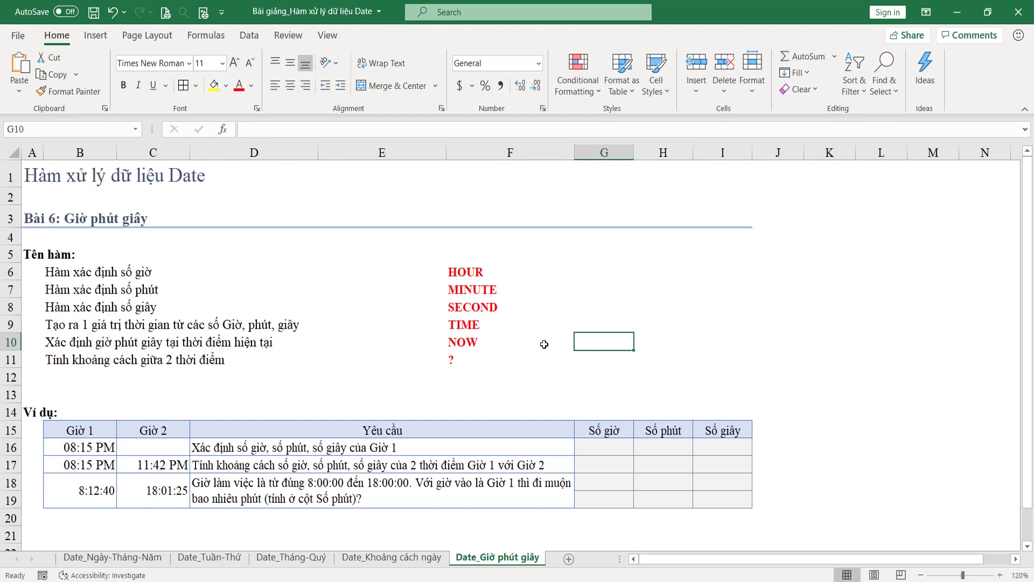
{"action": "left_click", "coordinate": [485, 342]}
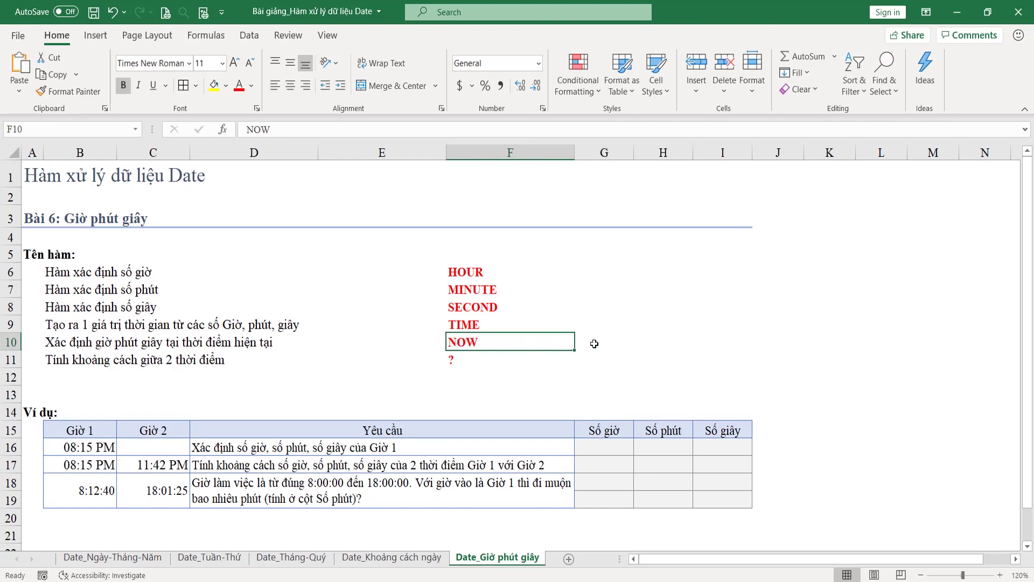
{"action": "left_click_drag", "start_coordinate": [485, 272], "coordinate": [485, 360]}
Step: Preview =HOUR( and =MINUTE( beside their names, cancelling each
{"action": "left_click", "coordinate": [630, 274]}
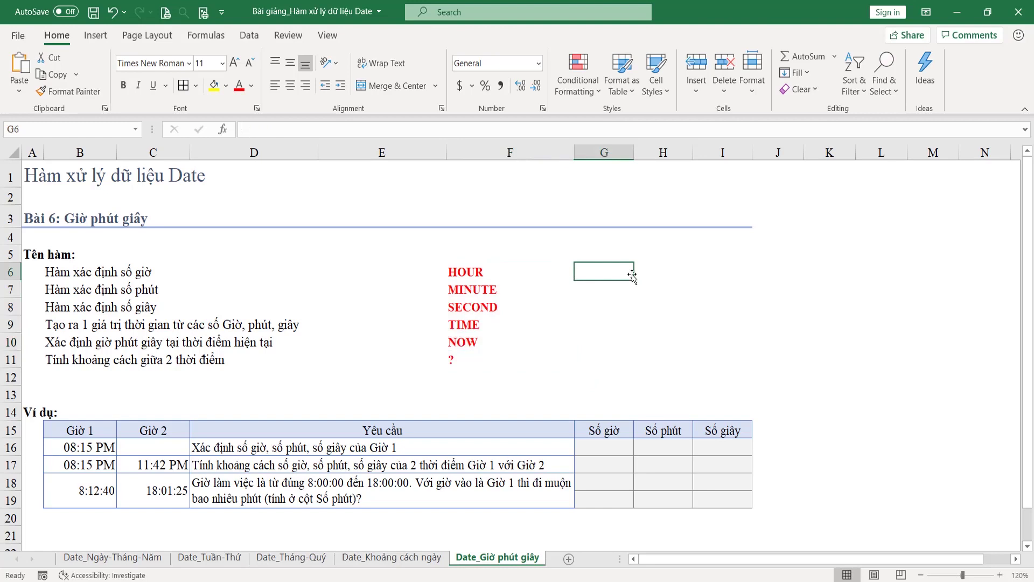
{"action": "type", "text": "=hou"}
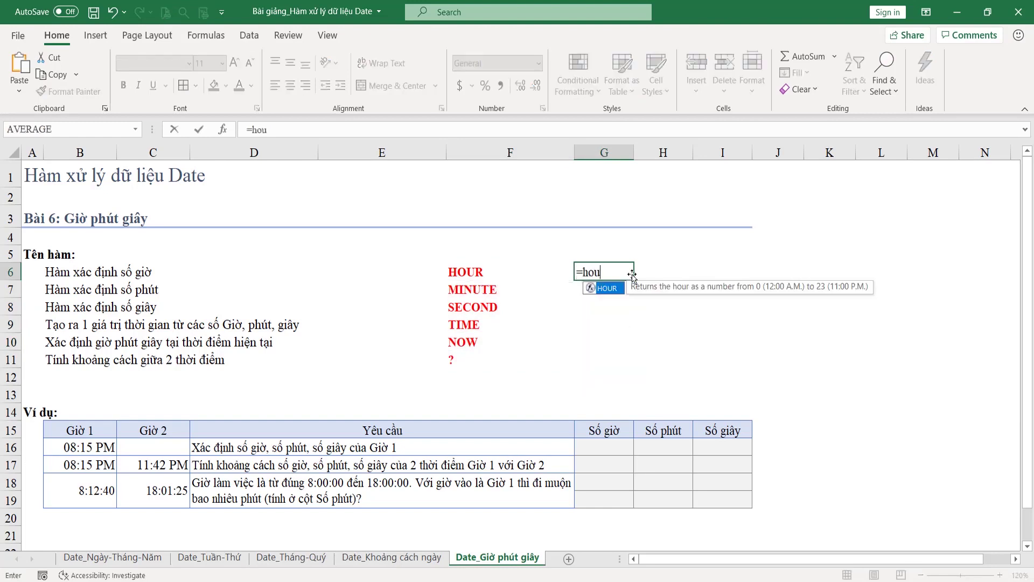
{"action": "key", "text": "Tab"}
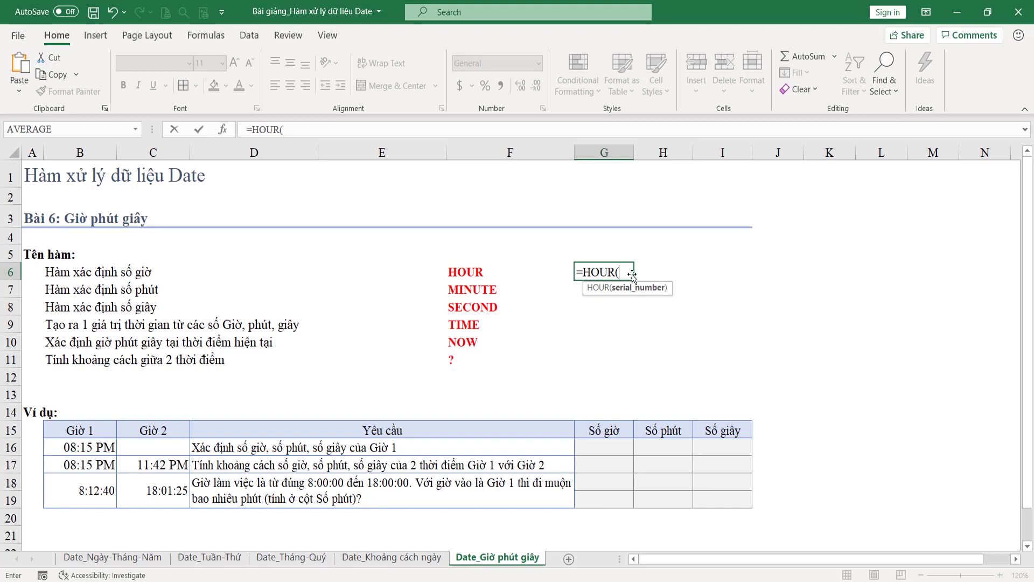
{"action": "key", "text": "Escape"}
{"action": "left_click", "coordinate": [595, 288]}
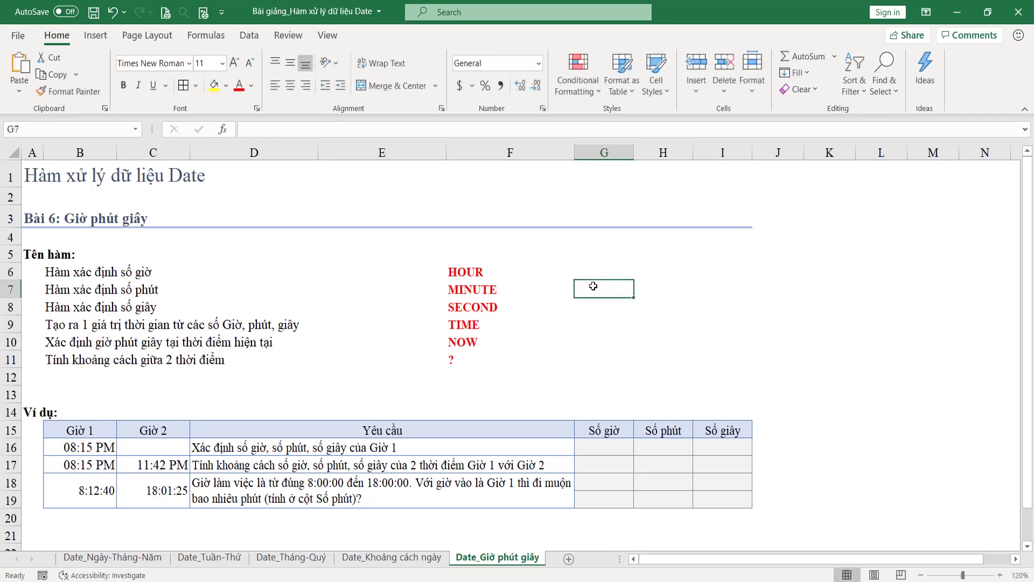
{"action": "type", "text": "=minu"}
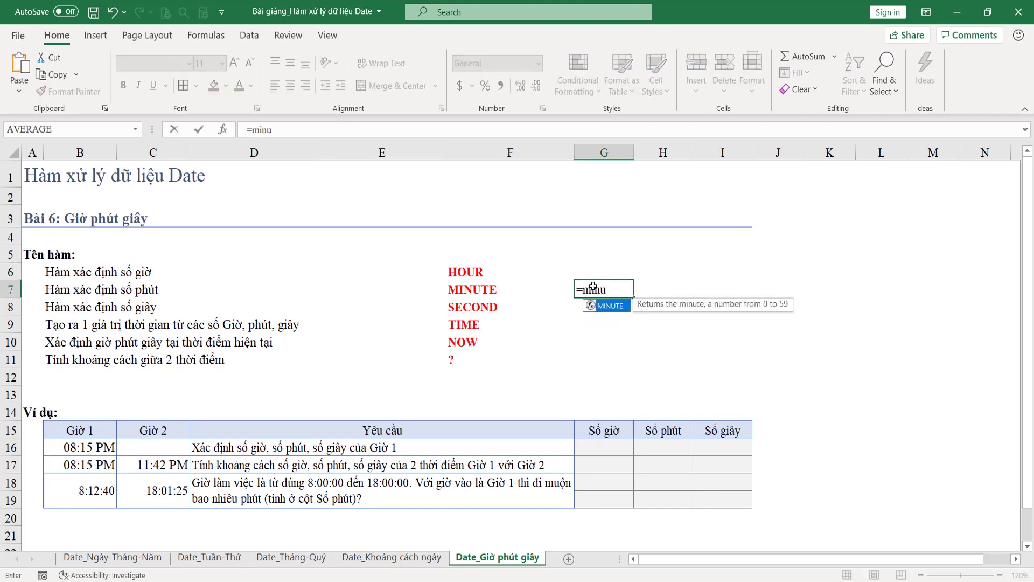
{"action": "key", "text": "Tab"}
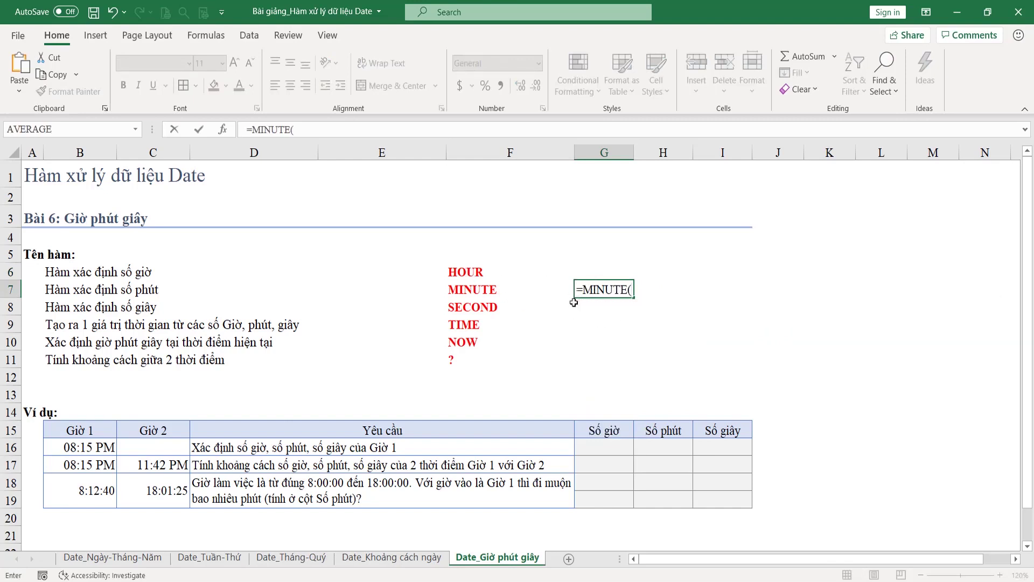
{"action": "key", "text": "Escape"}
Step: Preview =SECOND( beside the SECOND name and cancel it
{"action": "left_click", "coordinate": [594, 306]}
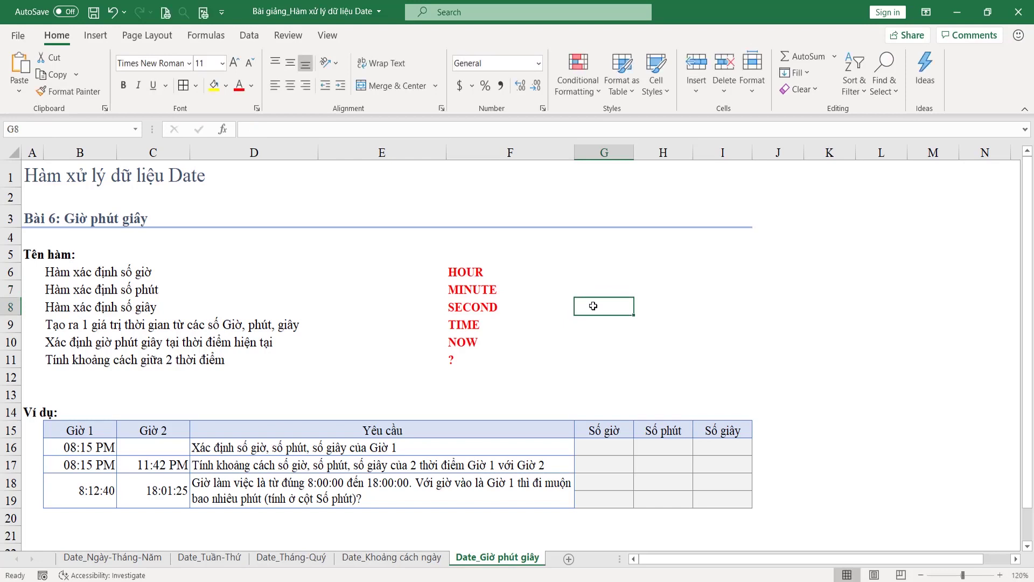
{"action": "type", "text": "="}
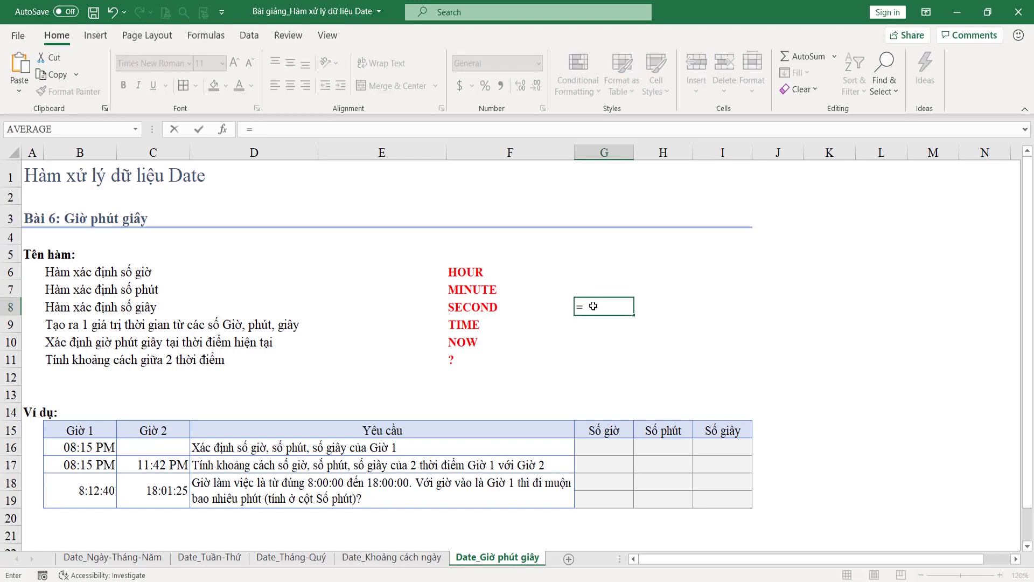
{"action": "type", "text": "sc"}
{"action": "key", "text": "BackSpace"}
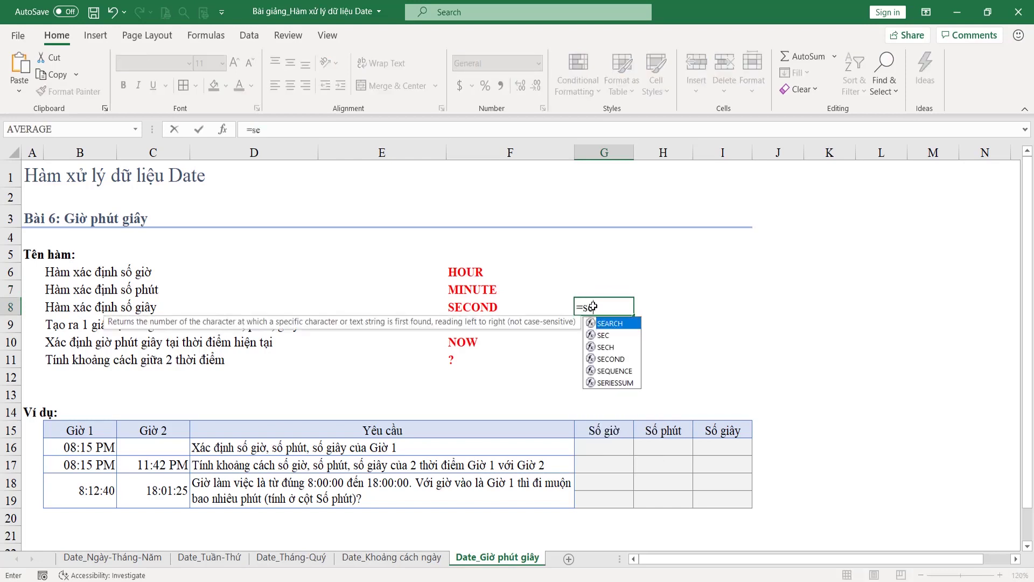
{"action": "type", "text": "eco"}
{"action": "key", "text": "Tab"}
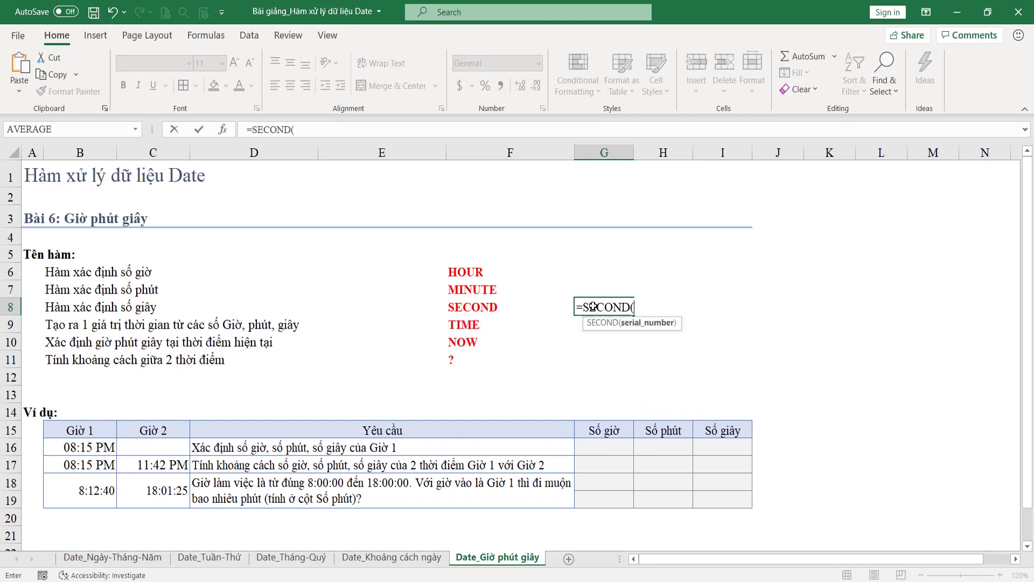
{"action": "key", "text": "Escape"}
Step: Start a =TIME( formula in the cell beside TIME
{"action": "key", "text": "Down"}
{"action": "type", "text": "=time"}
{"action": "key", "text": "Tab"}
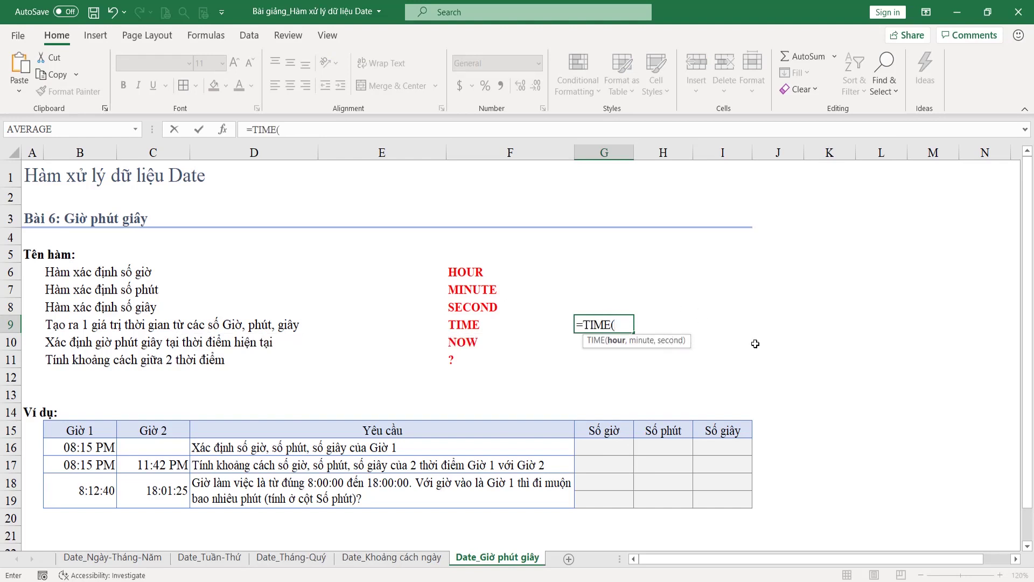
Step: Enter =NOW() beside NOW and widen column G to show the 14/02/2020 16:16 timestamp
{"action": "key", "text": "Escape"}
{"action": "key", "text": "Down"}
{"action": "type", "text": "="}
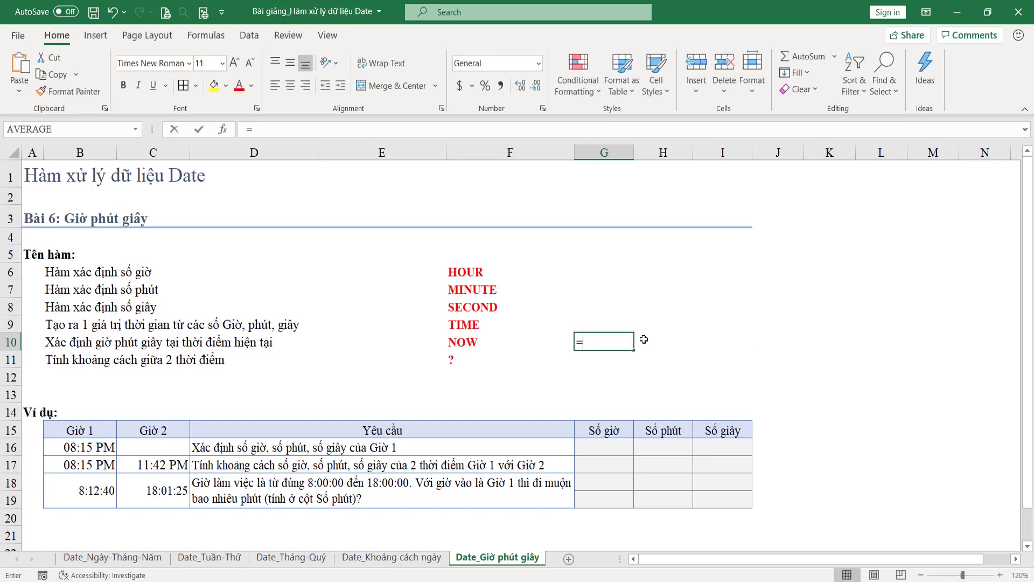
{"action": "type", "text": "no"}
{"action": "key", "text": "BackSpace"}
{"action": "type", "text": "ow"}
{"action": "key", "text": "BackSpace"}
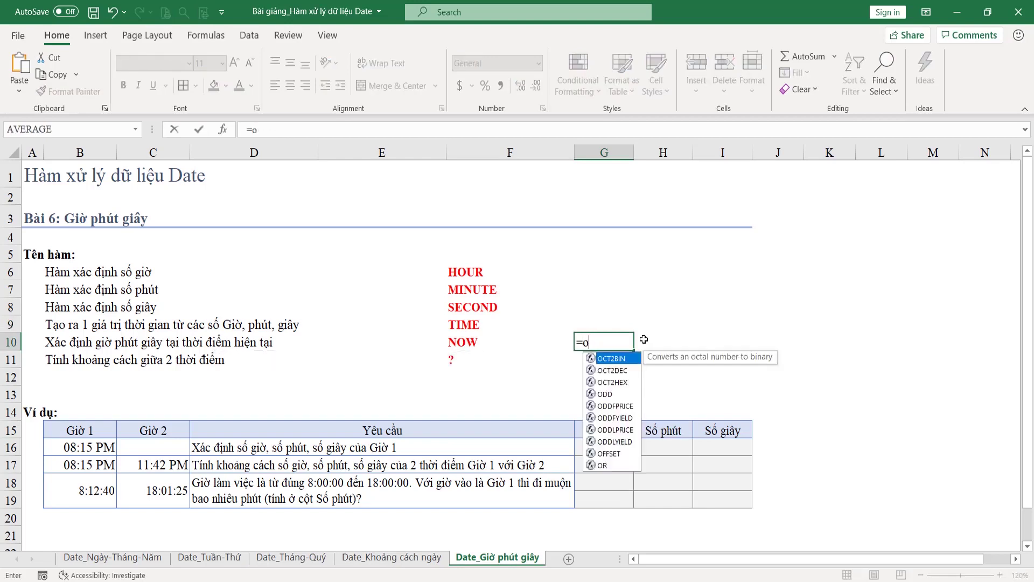
{"action": "type", "text": "ow"}
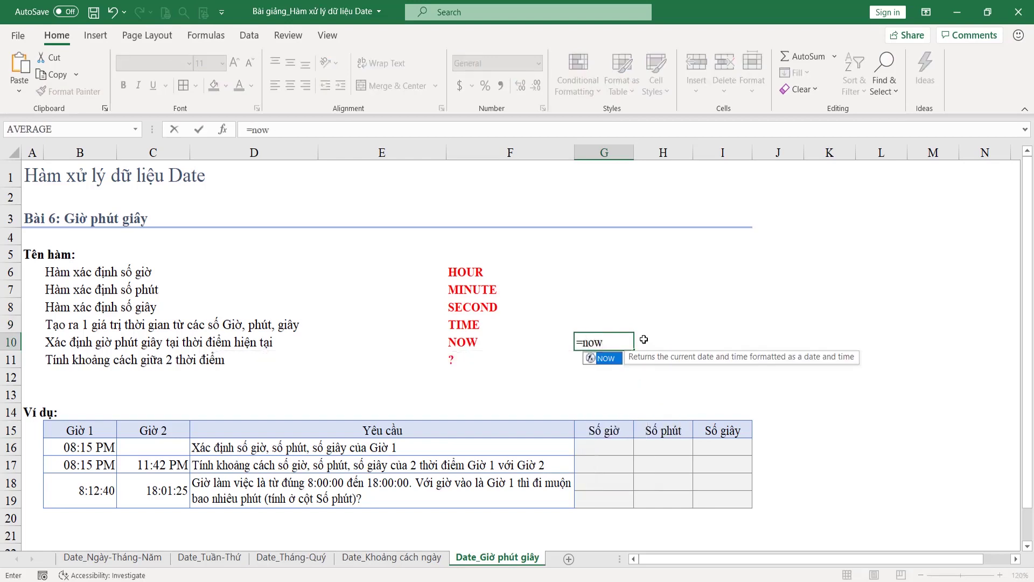
{"action": "key", "text": "Tab"}
{"action": "type", "text": ")"}
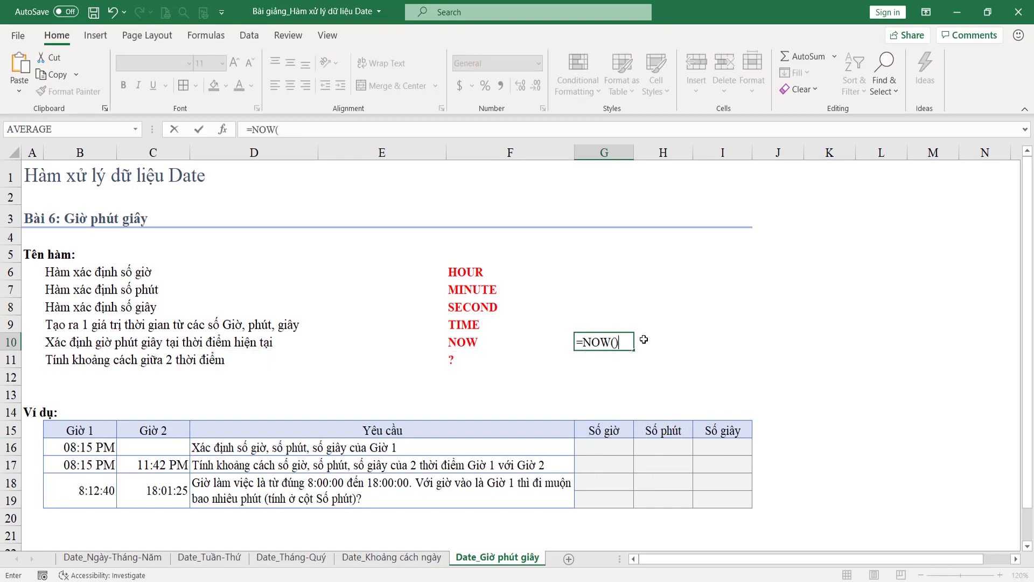
{"action": "key", "text": "Return"}
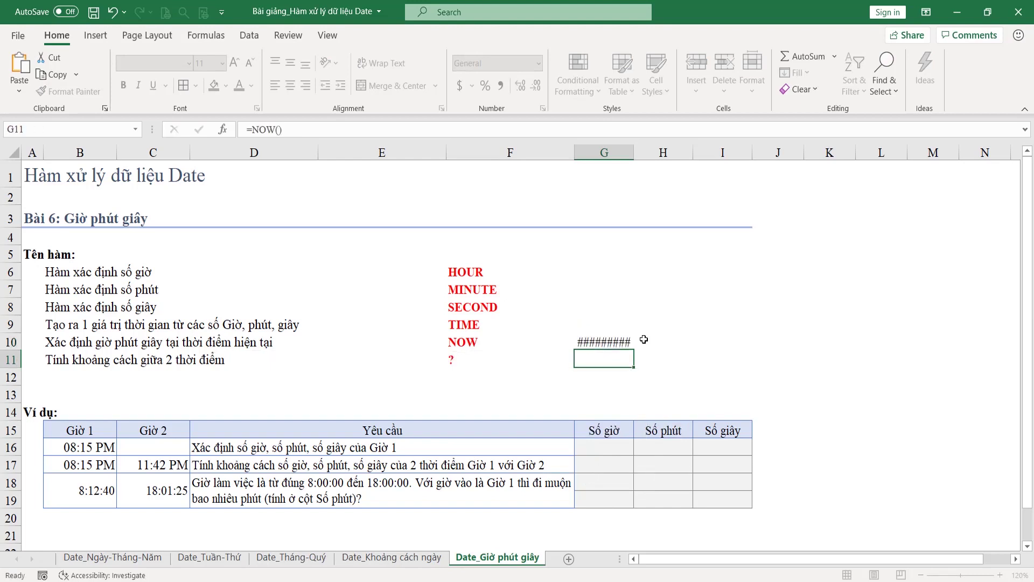
{"action": "left_click", "coordinate": [617, 341]}
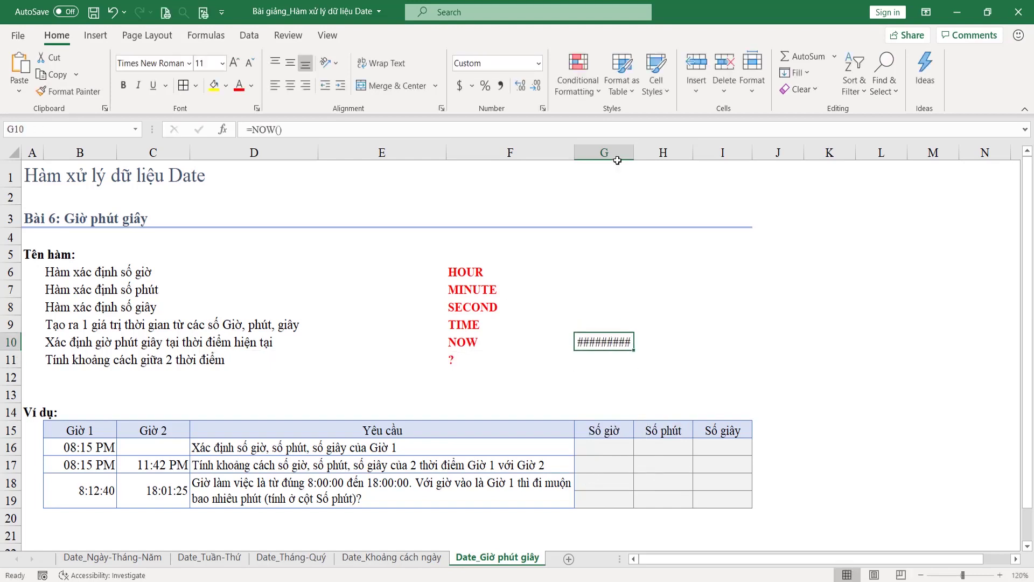
{"action": "left_click_drag", "start_coordinate": [634, 153], "coordinate": [668, 153]}
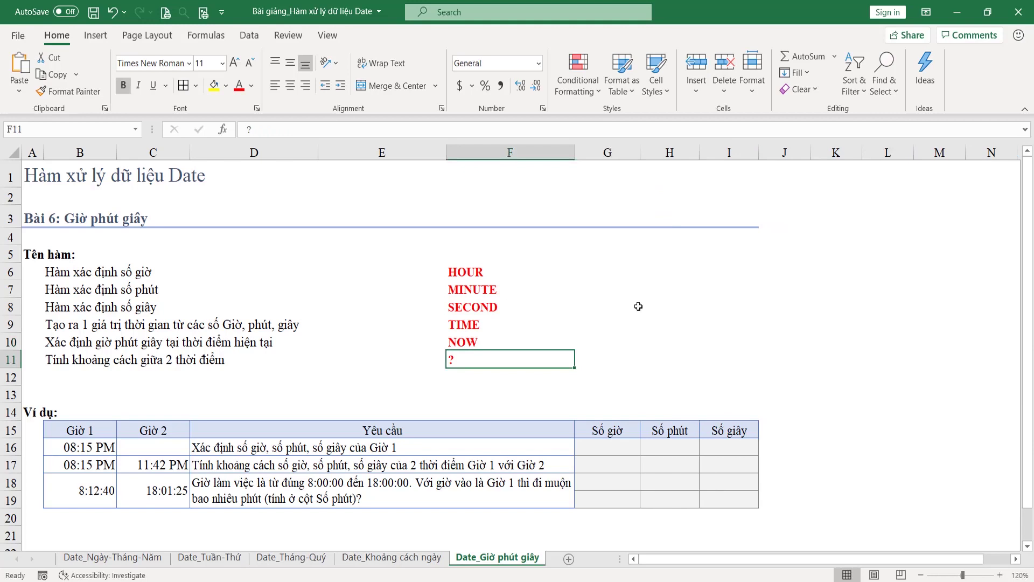
{"action": "key", "text": "Left"}
{"action": "key", "text": "Left"}
{"action": "key", "text": "Left"}
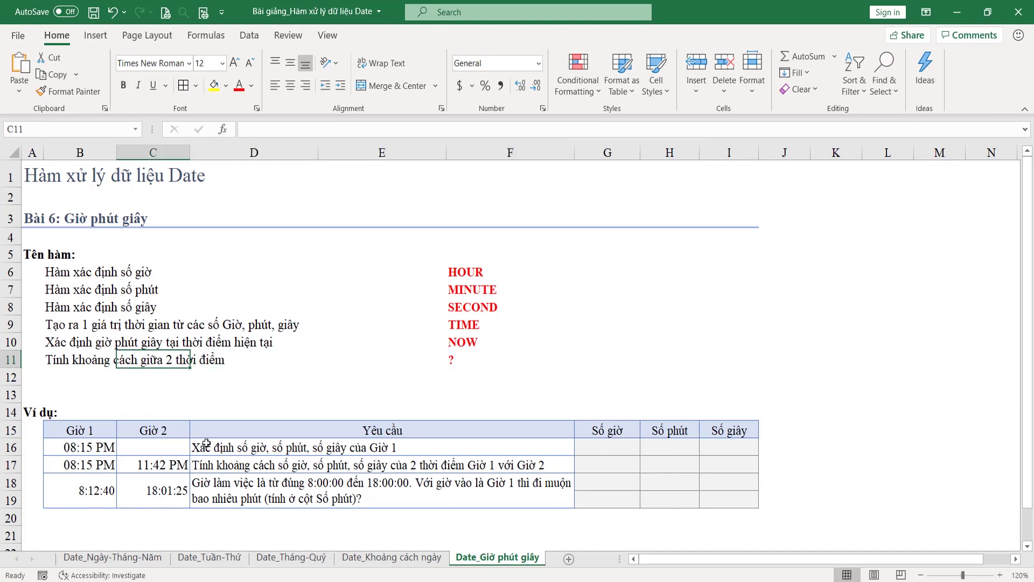
{"action": "left_click", "coordinate": [625, 446]}
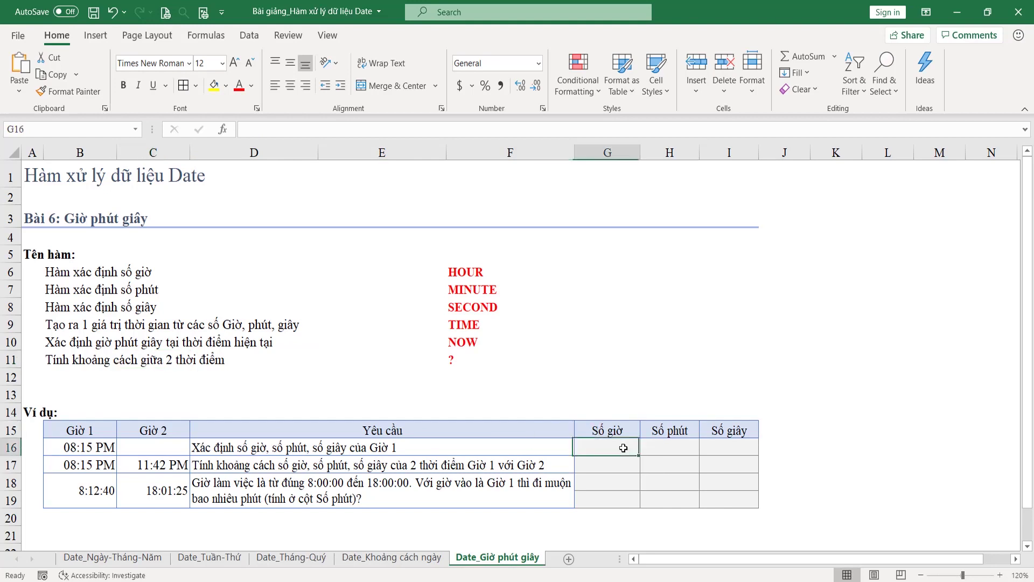
{"action": "left_click", "coordinate": [61, 448]}
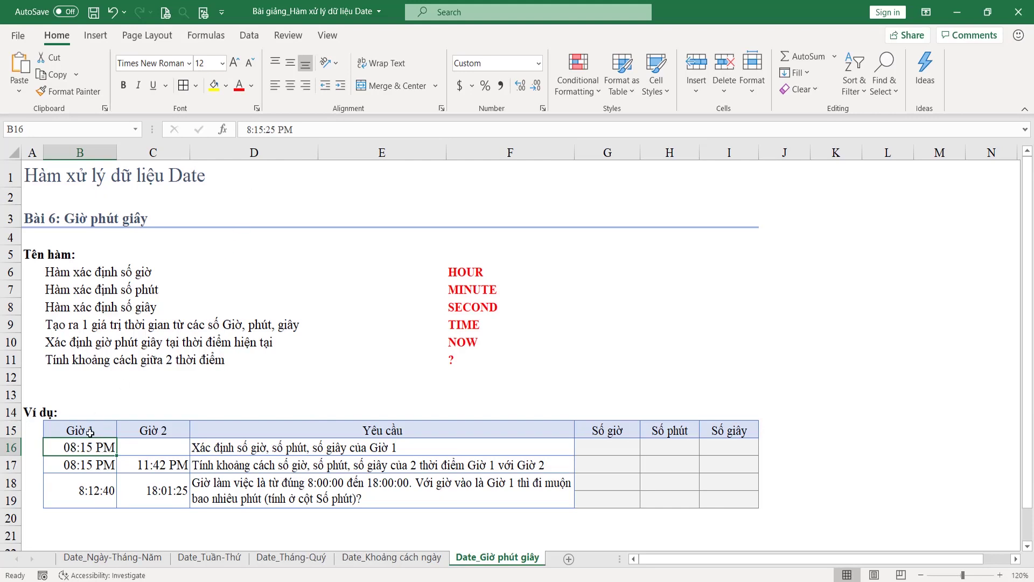
{"action": "left_click", "coordinate": [250, 127]}
{"action": "left_click_drag", "start_coordinate": [254, 129], "coordinate": [294, 130]}
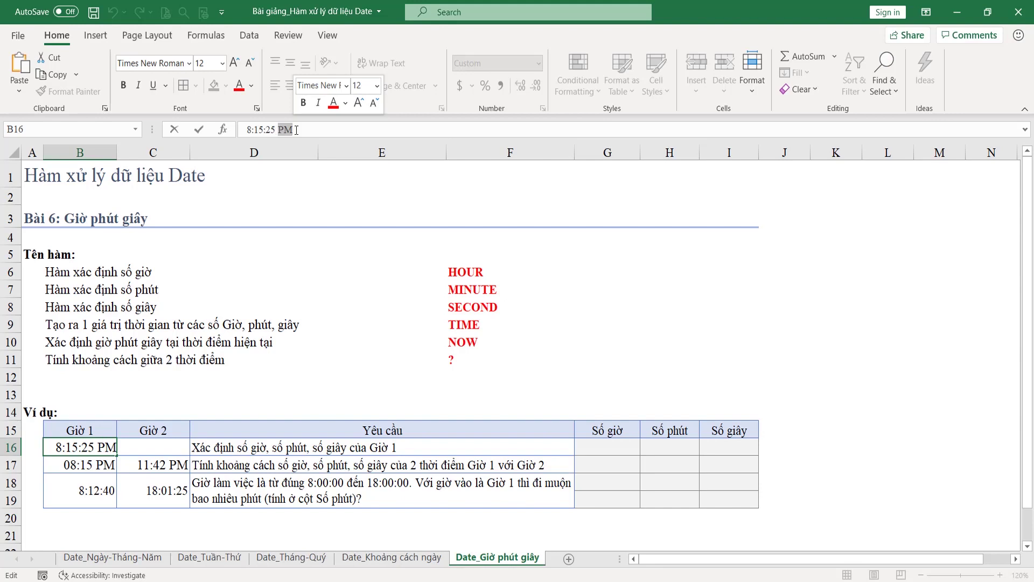
{"action": "key", "text": "Escape"}
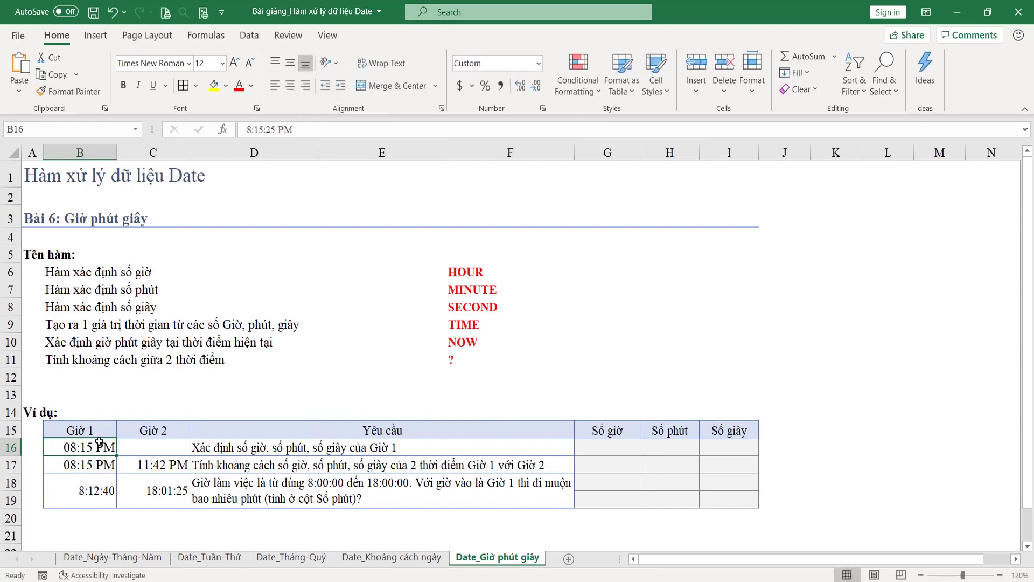
{"action": "left_click", "coordinate": [610, 443]}
Step: Enter =HOUR(B16) in G16, giving 20
{"action": "type", "text": "=hou"}
{"action": "key", "text": "Tab"}
{"action": "key", "text": "Return"}
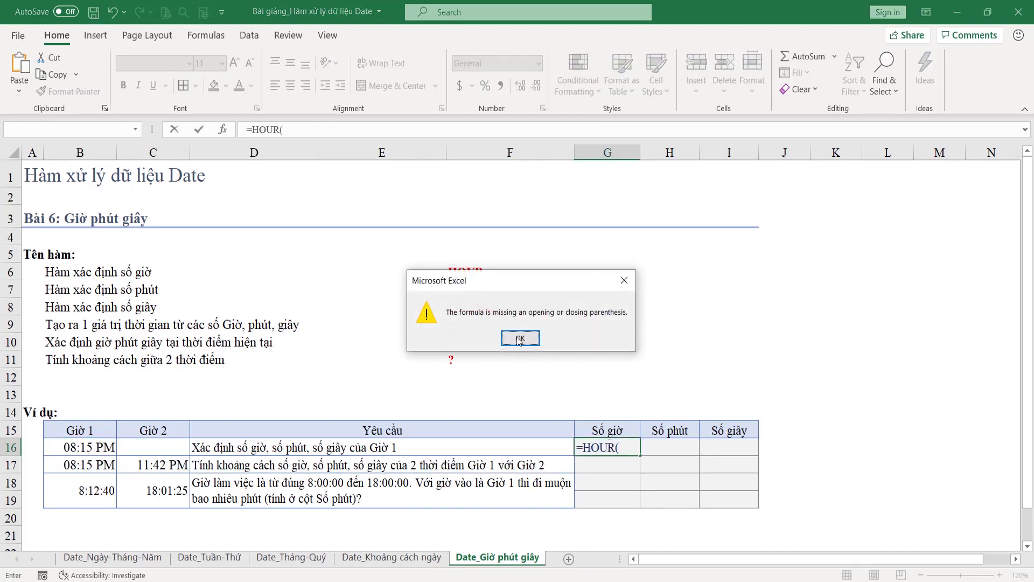
{"action": "key", "text": "Return"}
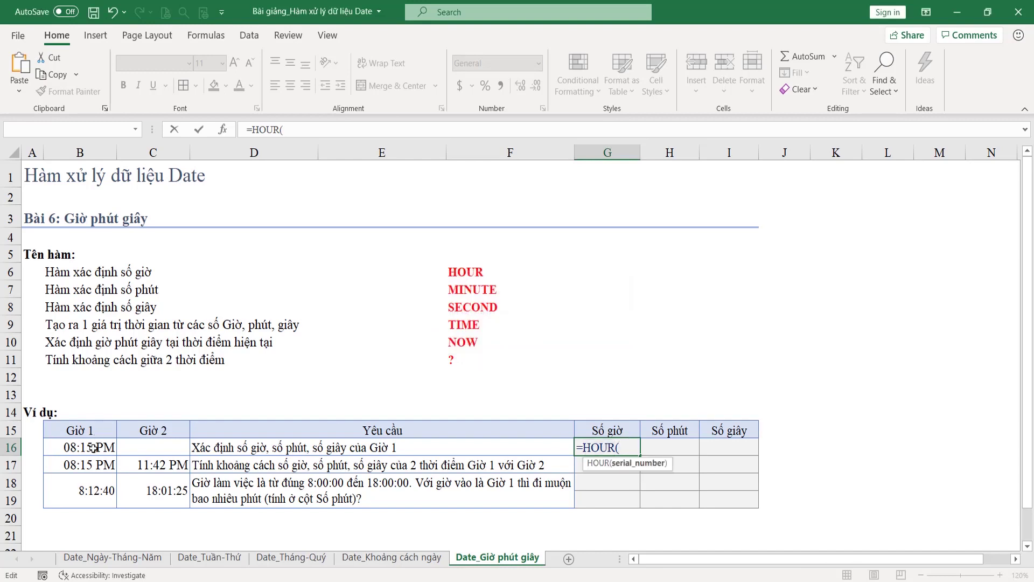
{"action": "left_click", "coordinate": [96, 446]}
{"action": "type", "text": ")"}
{"action": "key", "text": "Return"}
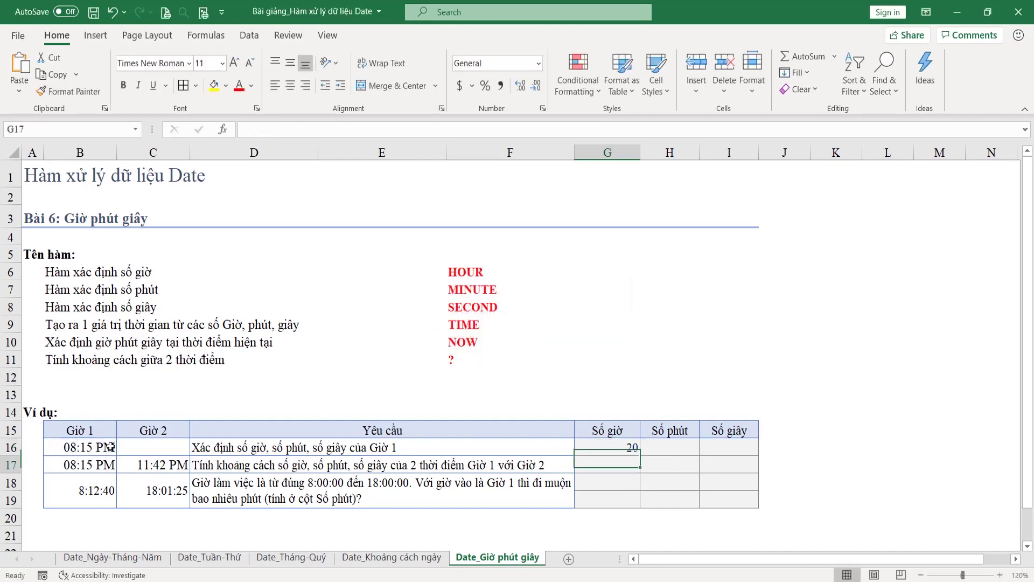
Step: Enter =MINUTE(B16) in H16, giving 15
{"action": "left_click", "coordinate": [660, 446]}
{"action": "type", "text": "=m"}
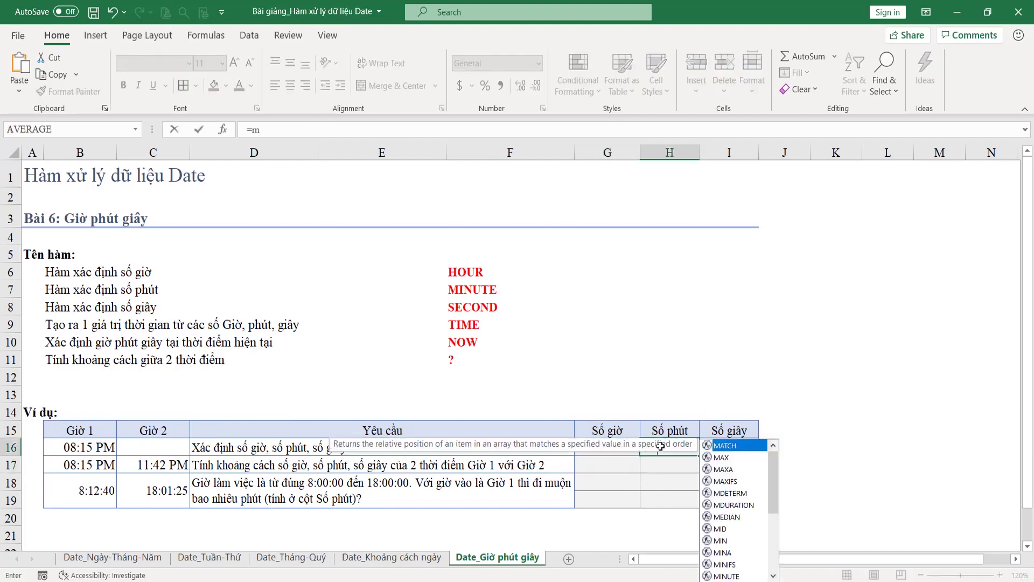
{"action": "type", "text": "n"}
{"action": "key", "text": "BackSpace"}
{"action": "type", "text": "inu"}
{"action": "key", "text": "Tab"}
{"action": "left_click", "coordinate": [85, 450]}
{"action": "type", "text": ")"}
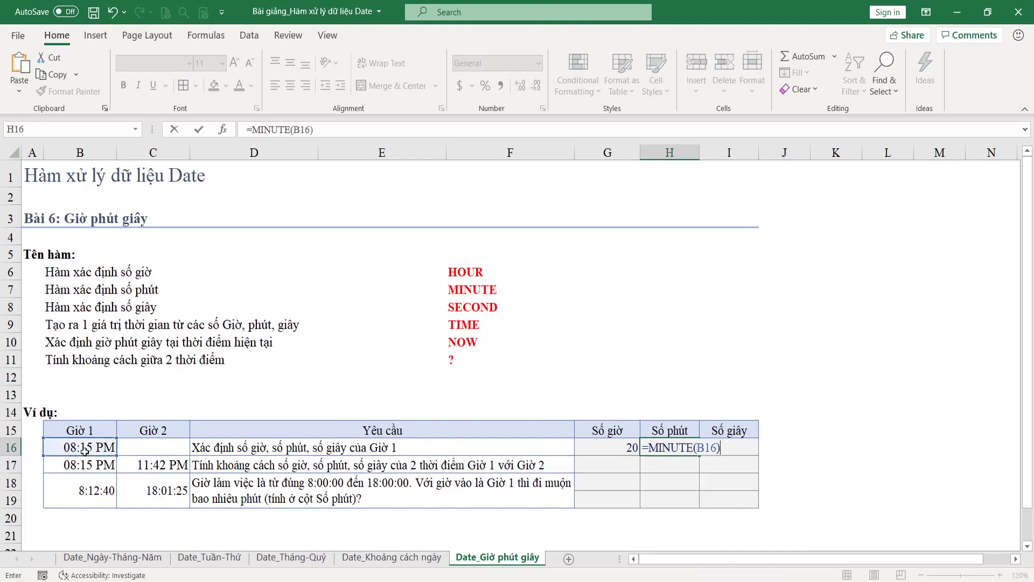
{"action": "key", "text": "Return"}
Step: Enter =SECOND(B16) in I16, giving 25
{"action": "left_click", "coordinate": [718, 441]}
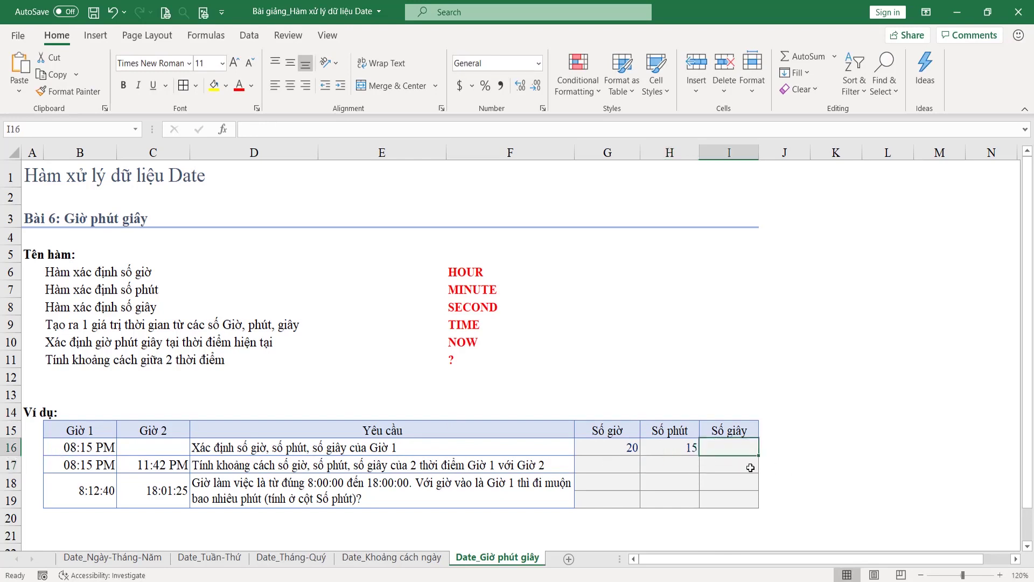
{"action": "type", "text": "=s"}
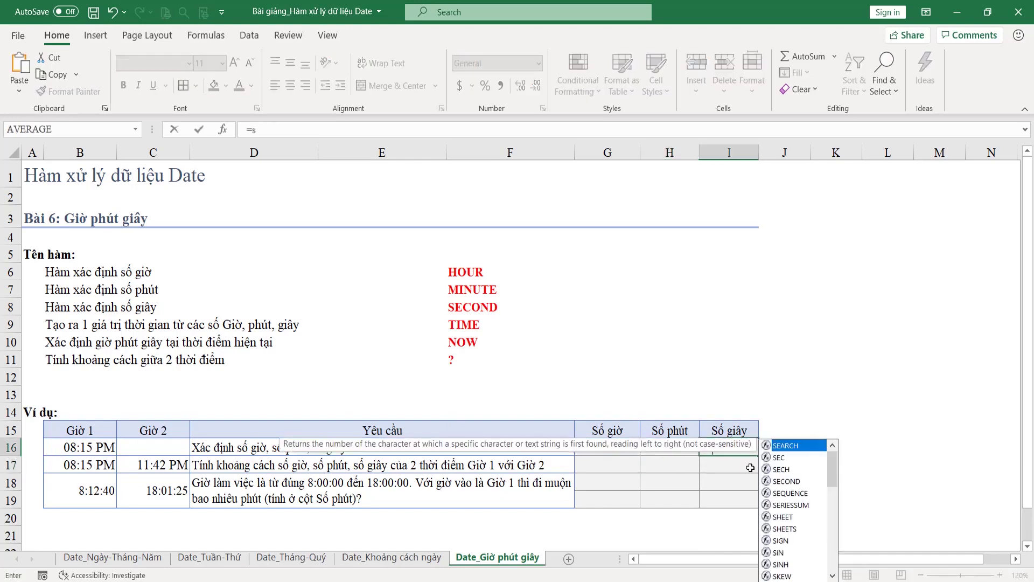
{"action": "type", "text": "ec"}
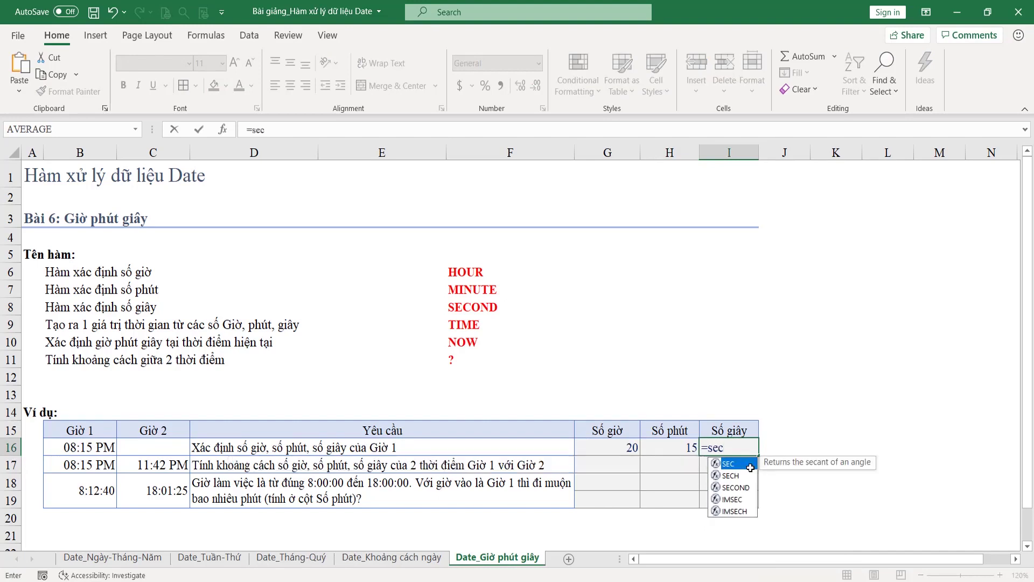
{"action": "double_click", "coordinate": [735, 487]}
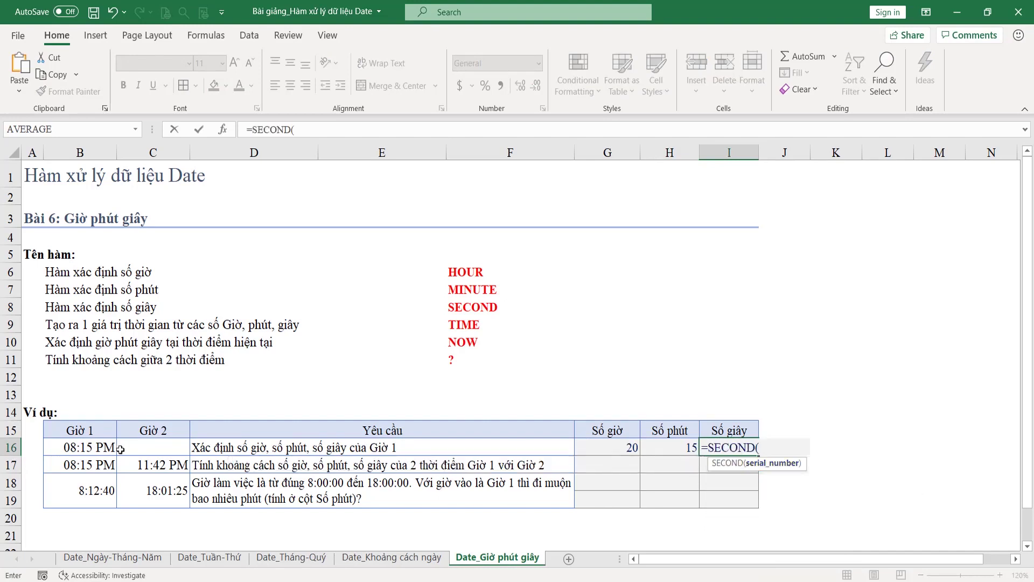
{"action": "left_click", "coordinate": [97, 445]}
{"action": "type", "text": ")"}
{"action": "key", "text": "Return"}
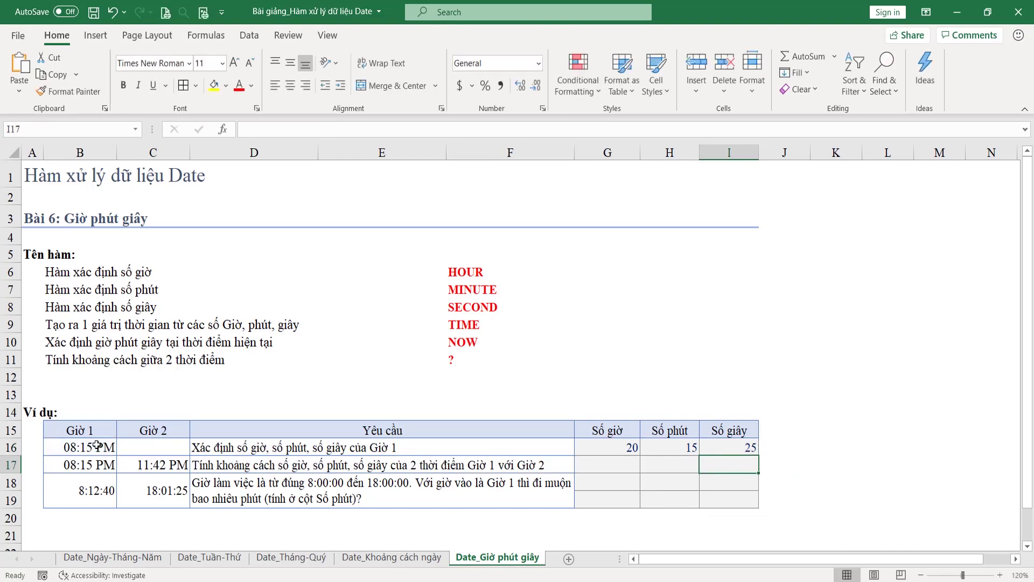
Step: Check the G16:I16 results against the time in B16
{"action": "left_click", "coordinate": [630, 445]}
{"action": "left_click", "coordinate": [673, 446]}
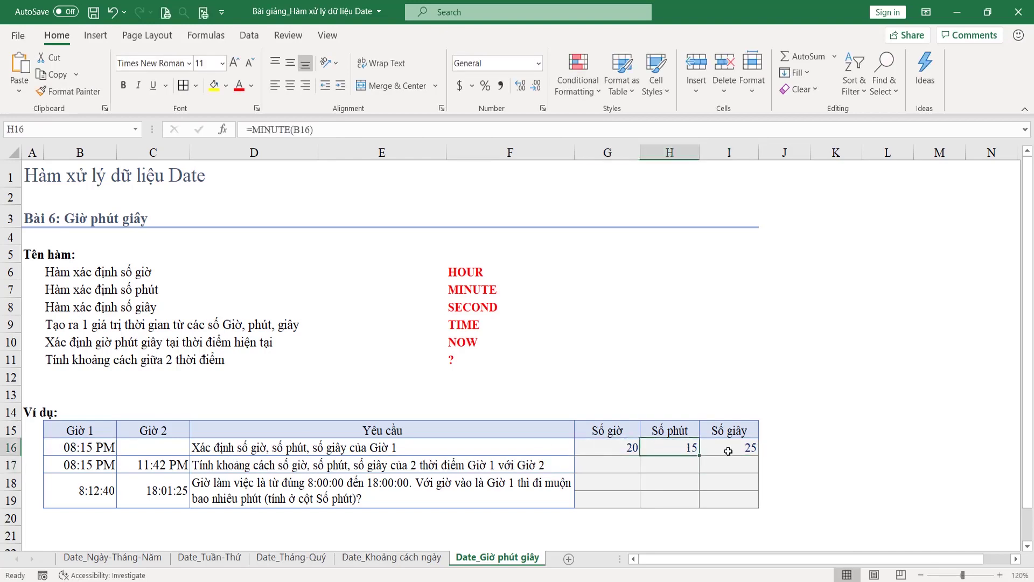
{"action": "left_click", "coordinate": [724, 451]}
{"action": "left_click_drag", "start_coordinate": [606, 448], "coordinate": [725, 449]}
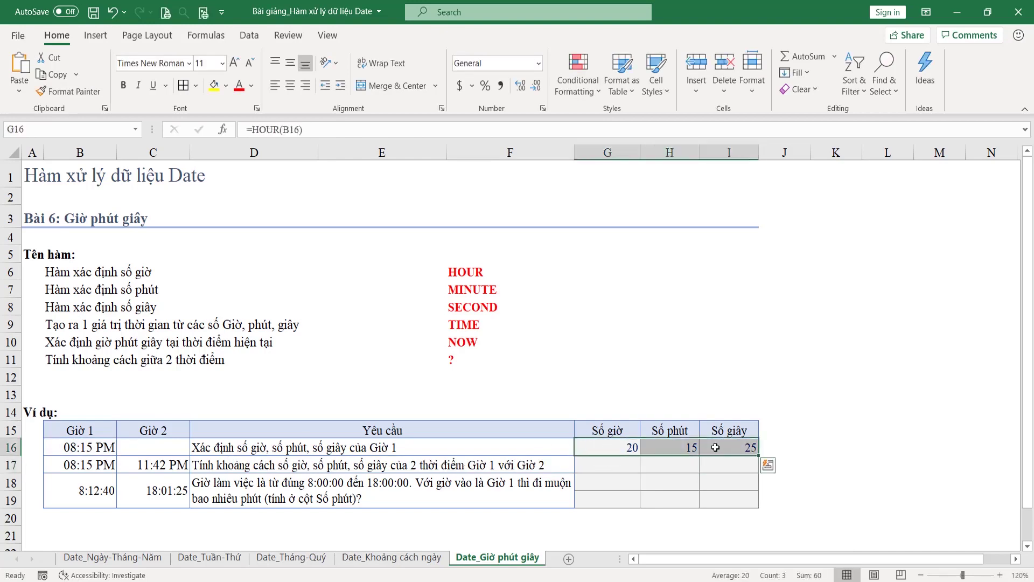
{"action": "left_click", "coordinate": [86, 449]}
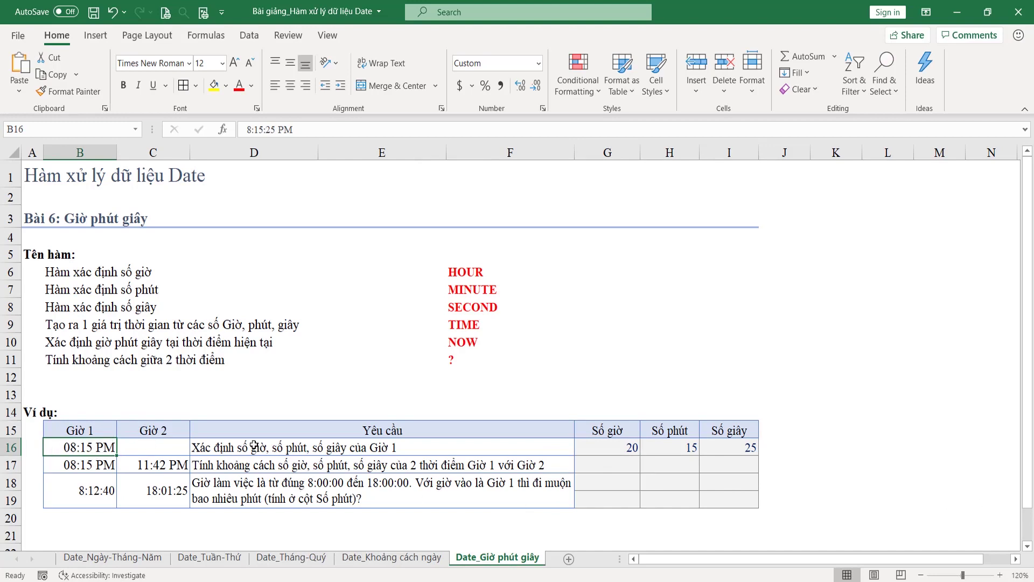
Step: Replace B16 with the text formula ="8:15:25"&" PM" and inspect its " PM" part
{"action": "type", "text": "="}
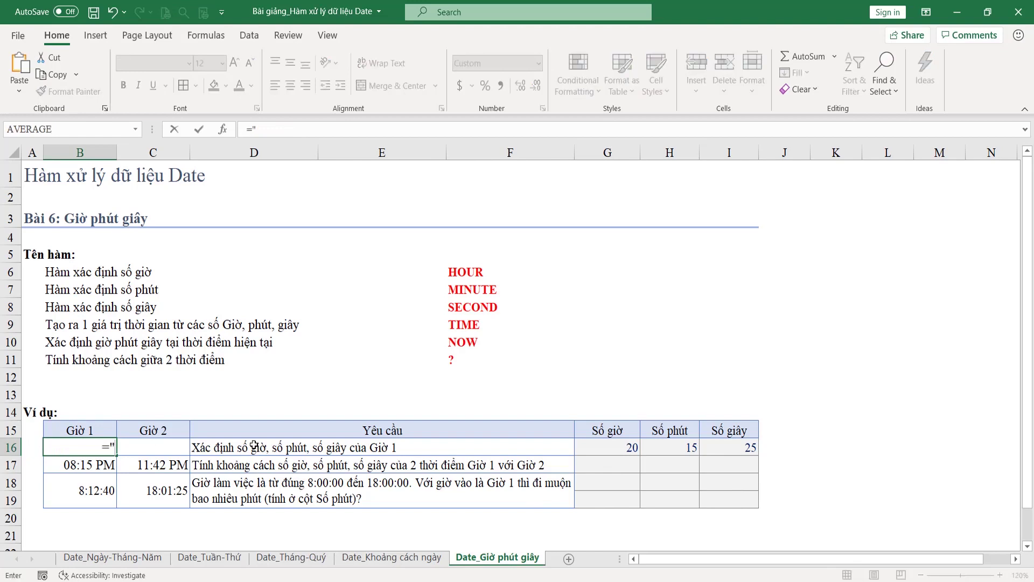
{"action": "type", "text": "15:25"}
{"action": "type", "text": "\""}
{"action": "type", "text": "&\""}
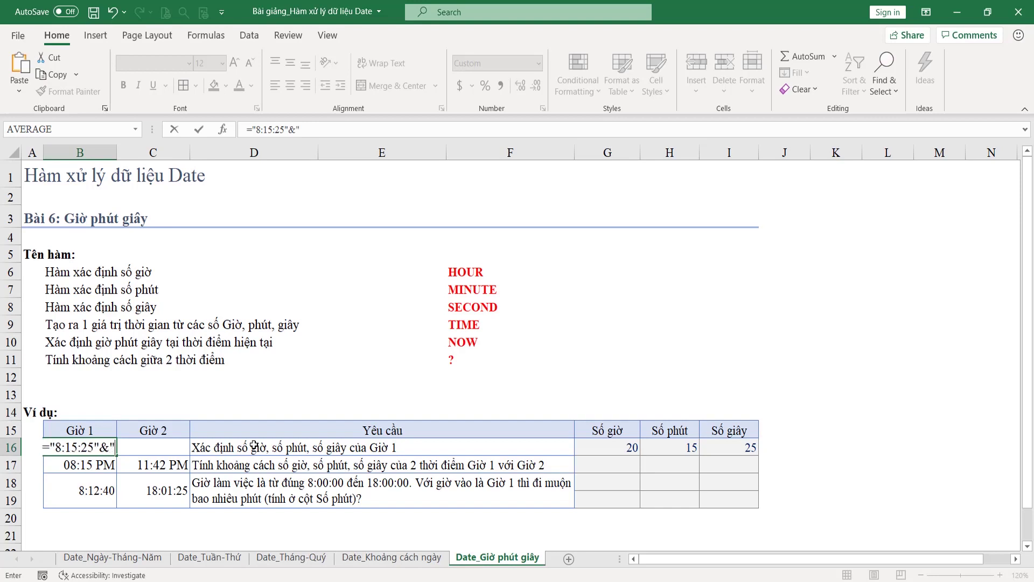
{"action": "type", "text": " PM\""}
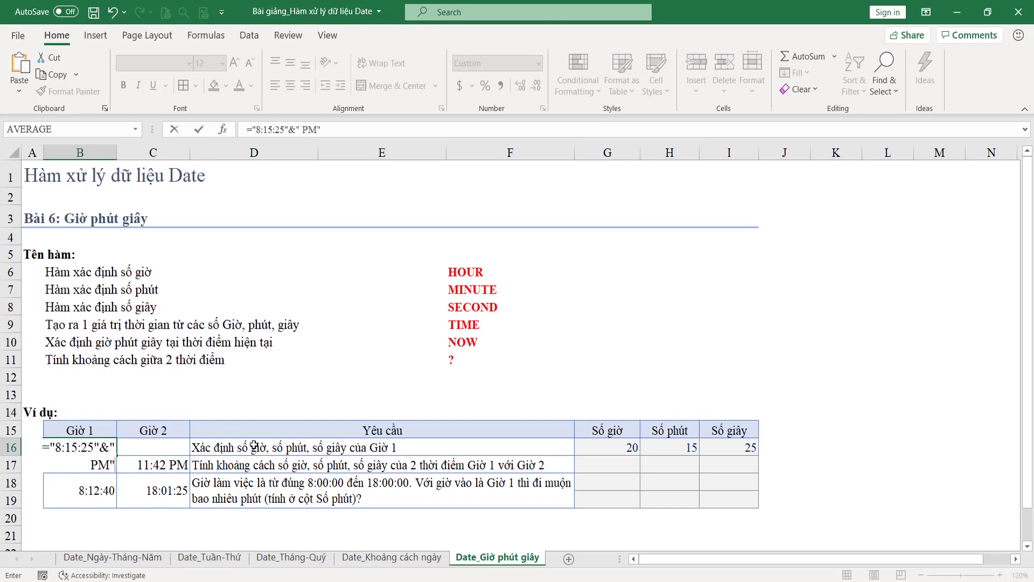
{"action": "key", "text": "Return"}
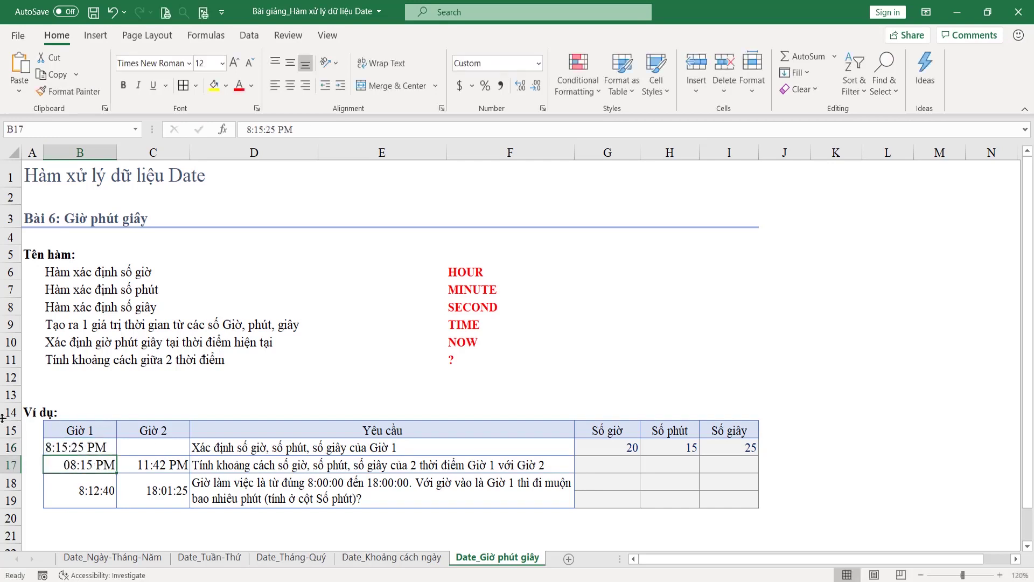
{"action": "left_click", "coordinate": [68, 447]}
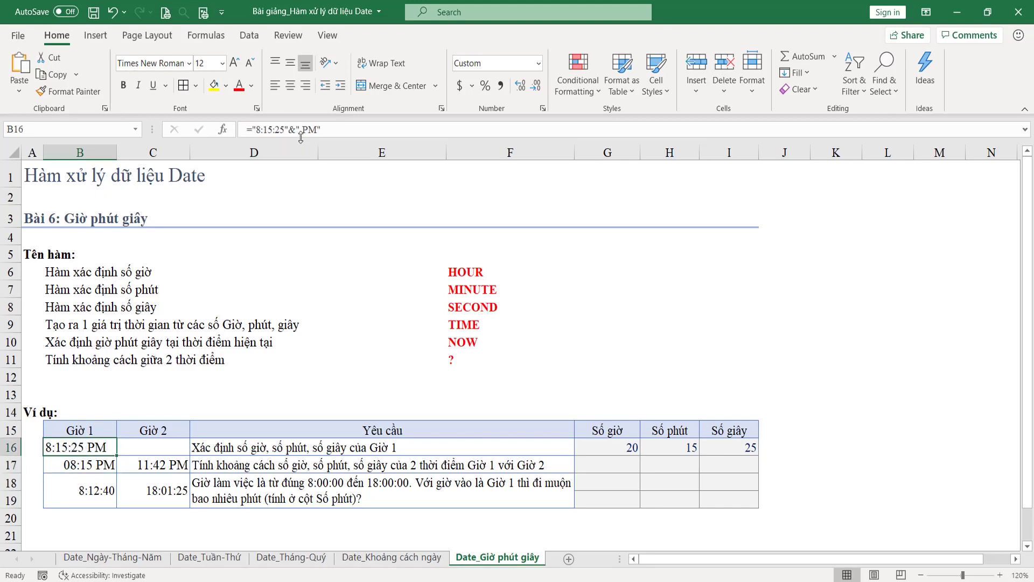
{"action": "left_click", "coordinate": [253, 126]}
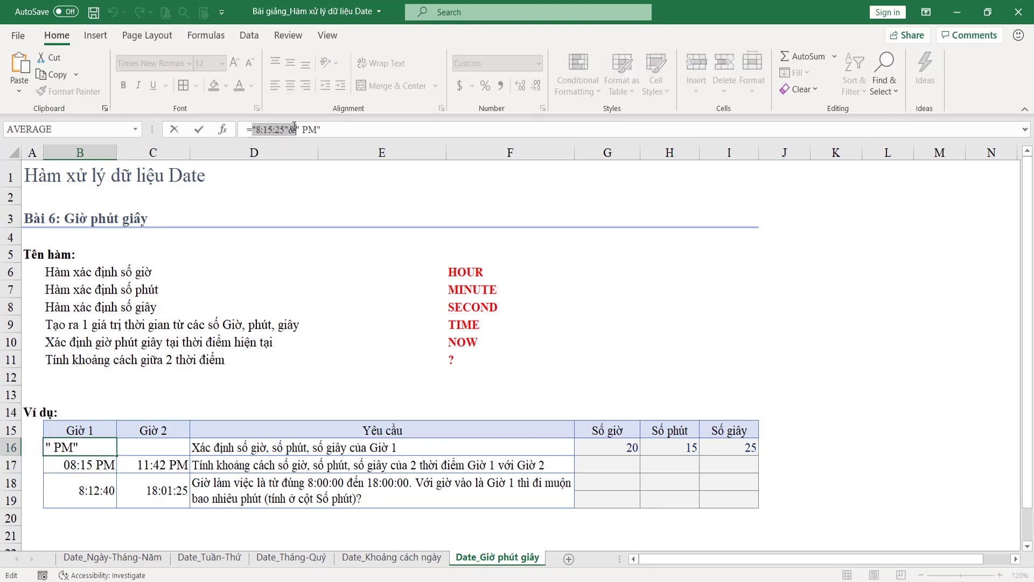
{"action": "left_click_drag", "start_coordinate": [296, 129], "coordinate": [373, 127]}
{"action": "key", "text": "Tab"}
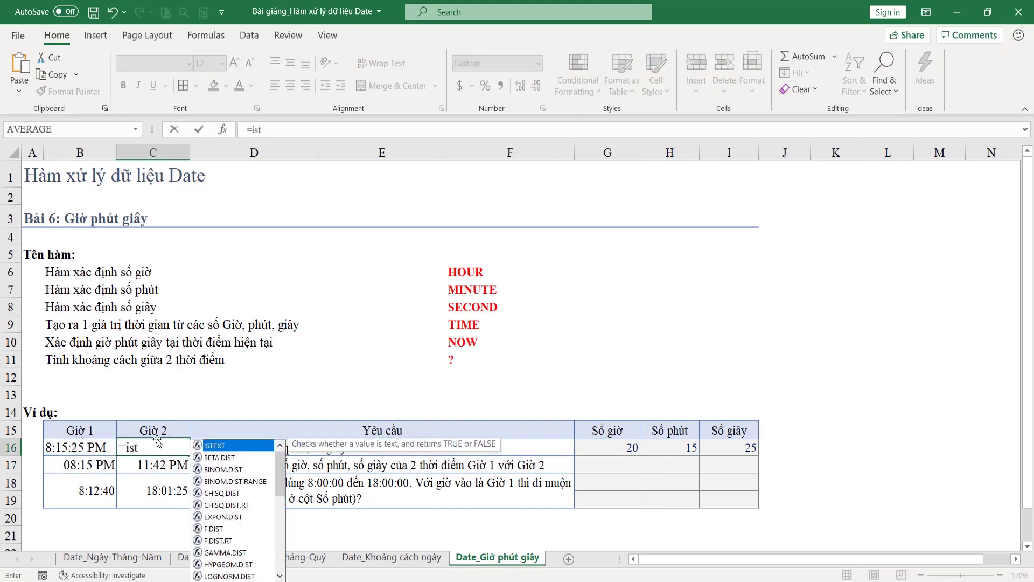
Step: Enter =ISTEXT(B16) in C16 to show TRUE, then review the G16:I16 formulas
{"action": "type", "text": "=ISTEXT("}
{"action": "left_click", "coordinate": [69, 448]}
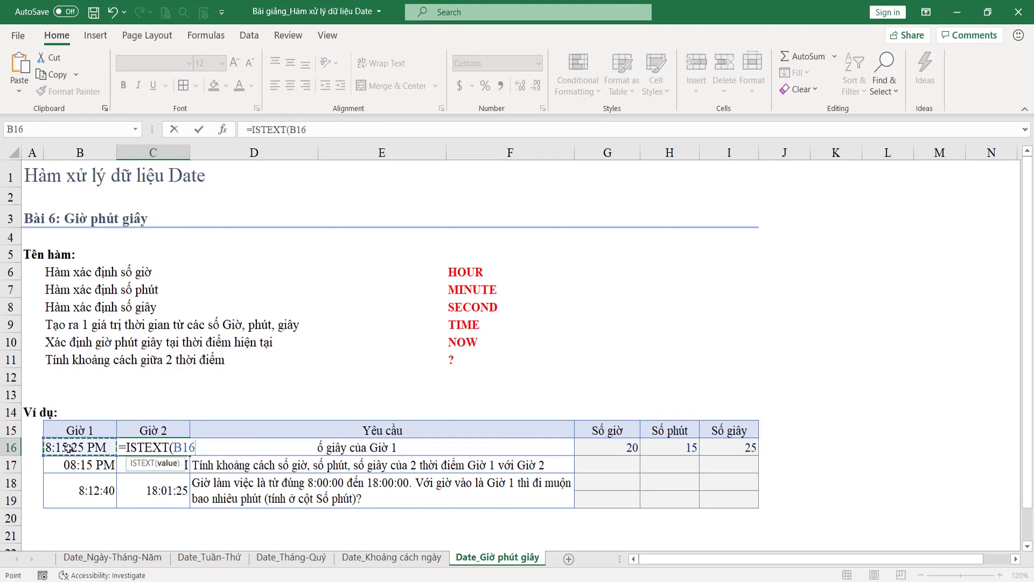
{"action": "key", "text": "Return"}
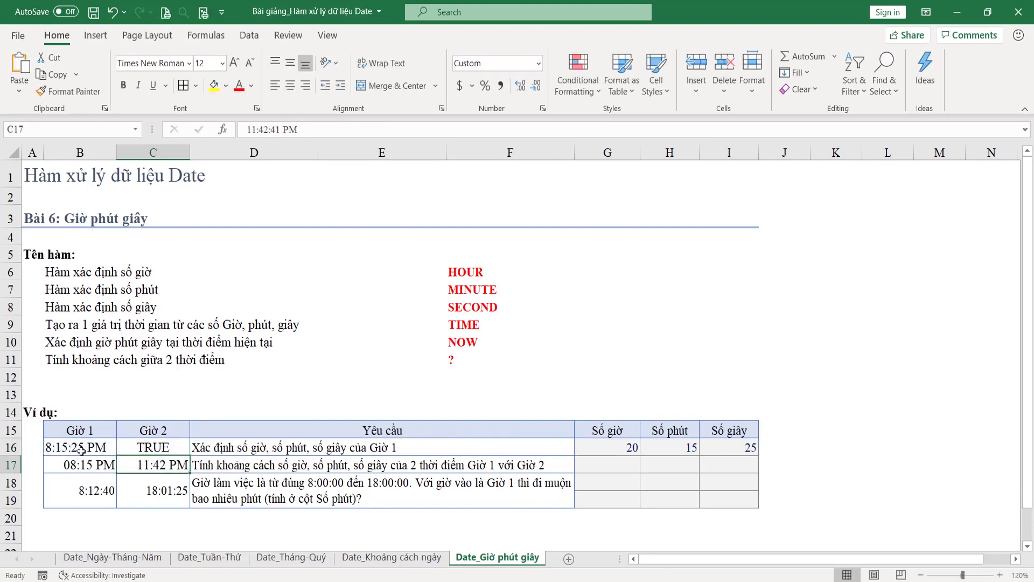
{"action": "left_click", "coordinate": [78, 447]}
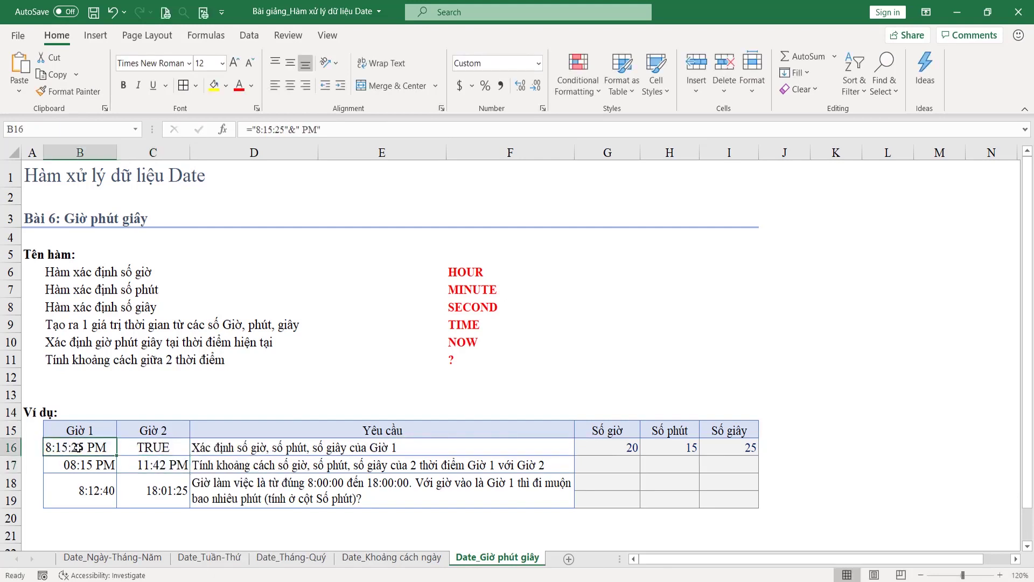
{"action": "left_click", "coordinate": [612, 441]}
{"action": "left_click_drag", "start_coordinate": [677, 447], "coordinate": [739, 451]}
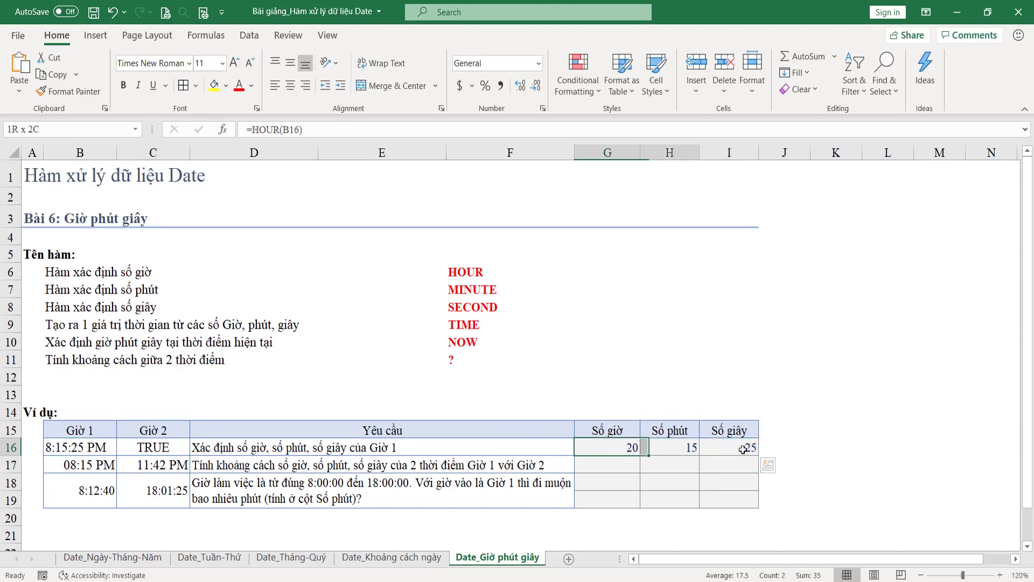
{"action": "left_click", "coordinate": [620, 447]}
{"action": "left_click", "coordinate": [690, 447]}
{"action": "left_click", "coordinate": [743, 445]}
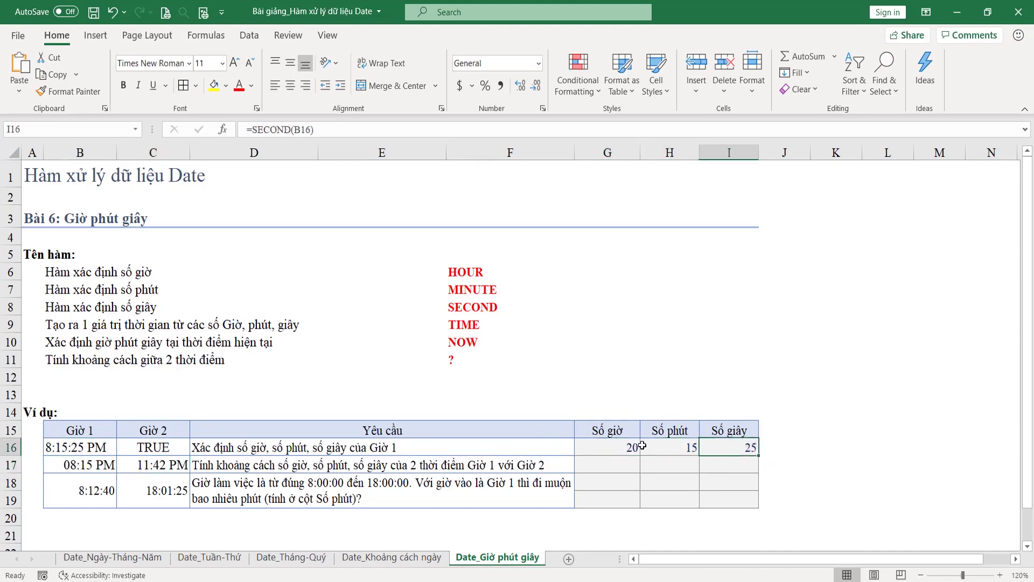
{"action": "left_click_drag", "start_coordinate": [630, 446], "coordinate": [727, 446]}
Step: Change B16's hour from 8 to 4 so it reads 4:15:25 PM and G16 shows 16
{"action": "left_click", "coordinate": [89, 447]}
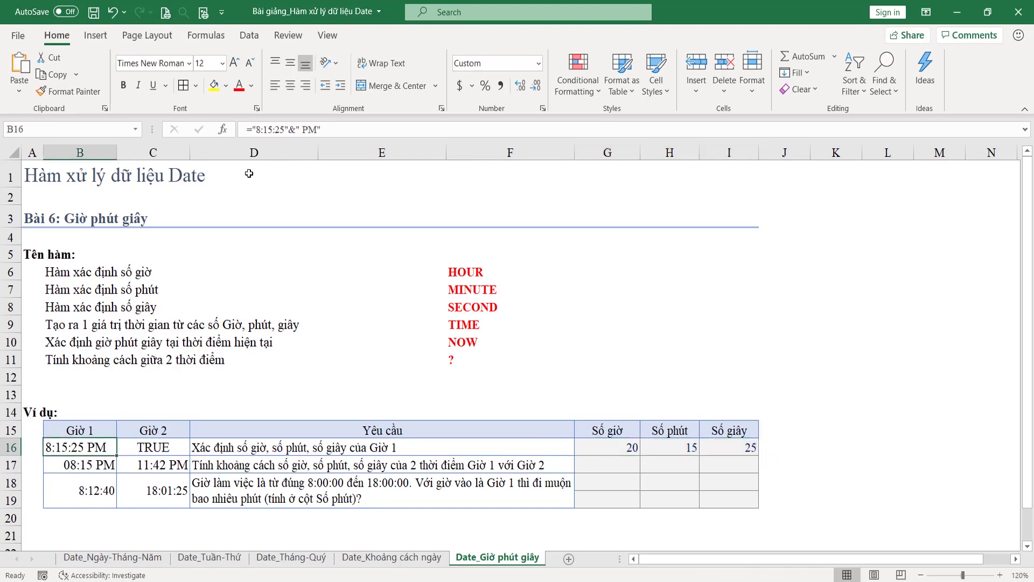
{"action": "left_click", "coordinate": [259, 131]}
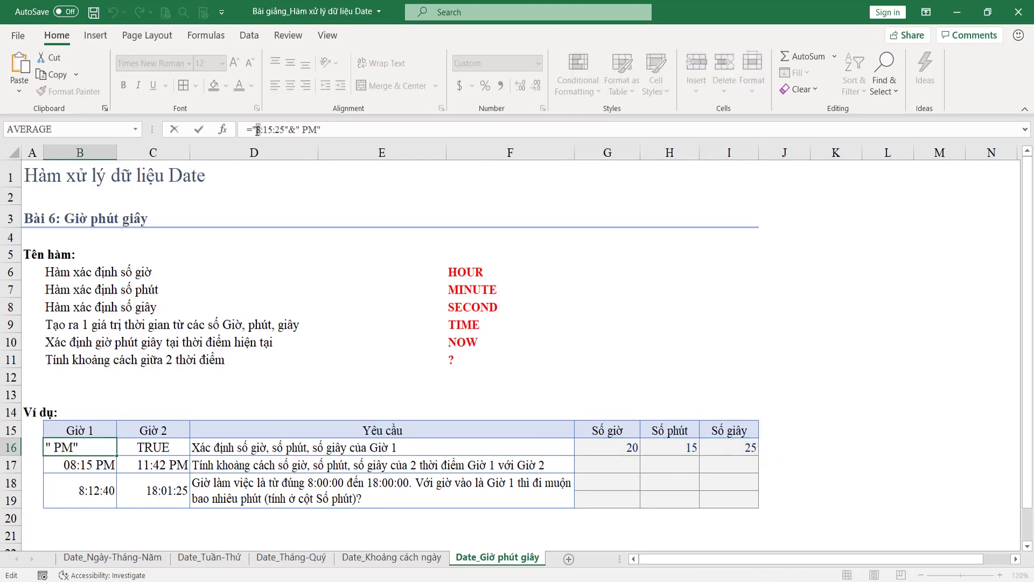
{"action": "key", "text": "Delete"}
{"action": "type", "text": "4"}
{"action": "key", "text": "Return"}
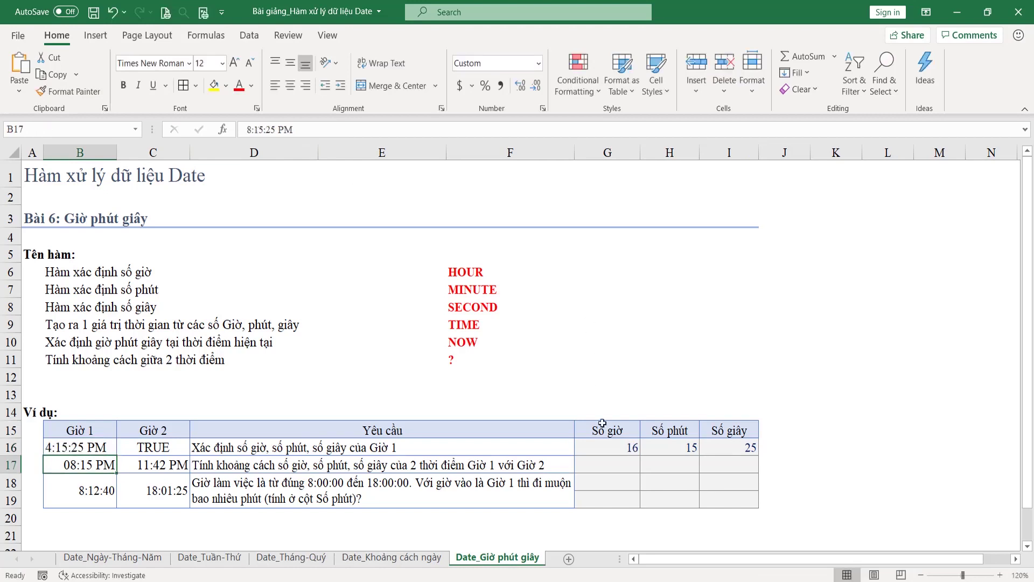
{"action": "left_click", "coordinate": [613, 454]}
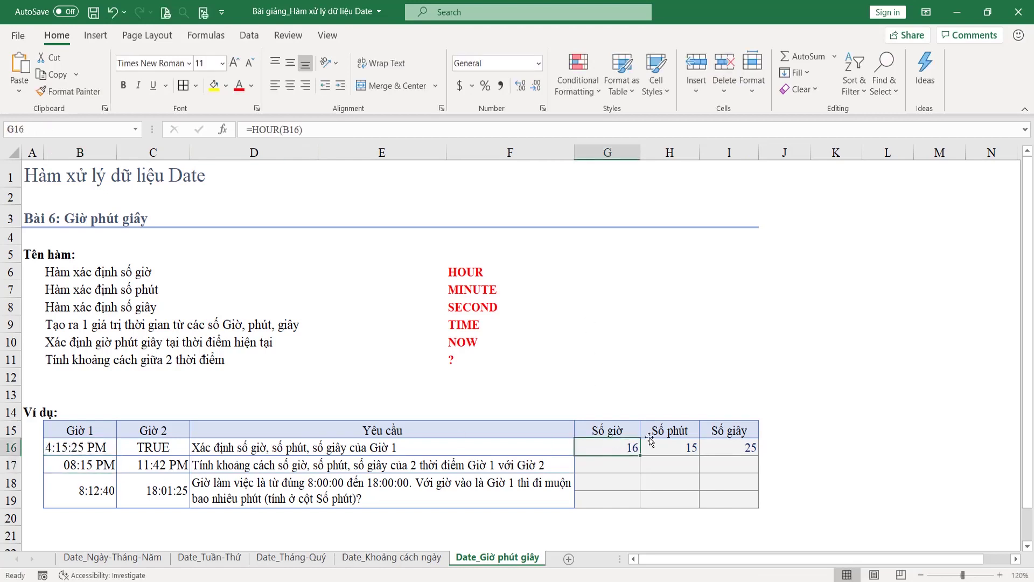
{"action": "key", "text": "Down"}
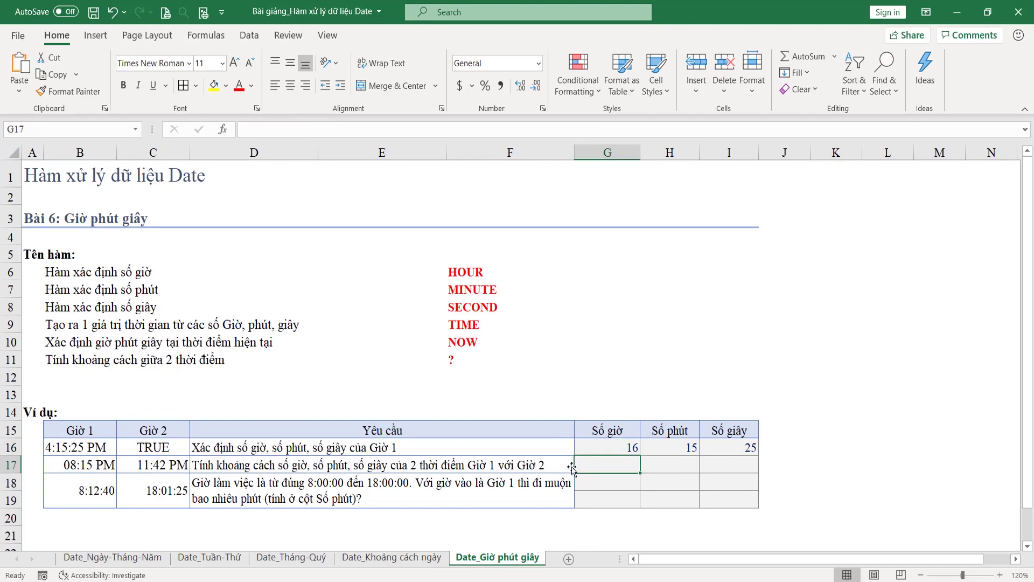
{"action": "left_click", "coordinate": [85, 466]}
Step: Compare the Giờ 1 and Giờ 2 times in B17 and C17
{"action": "left_click", "coordinate": [149, 464]}
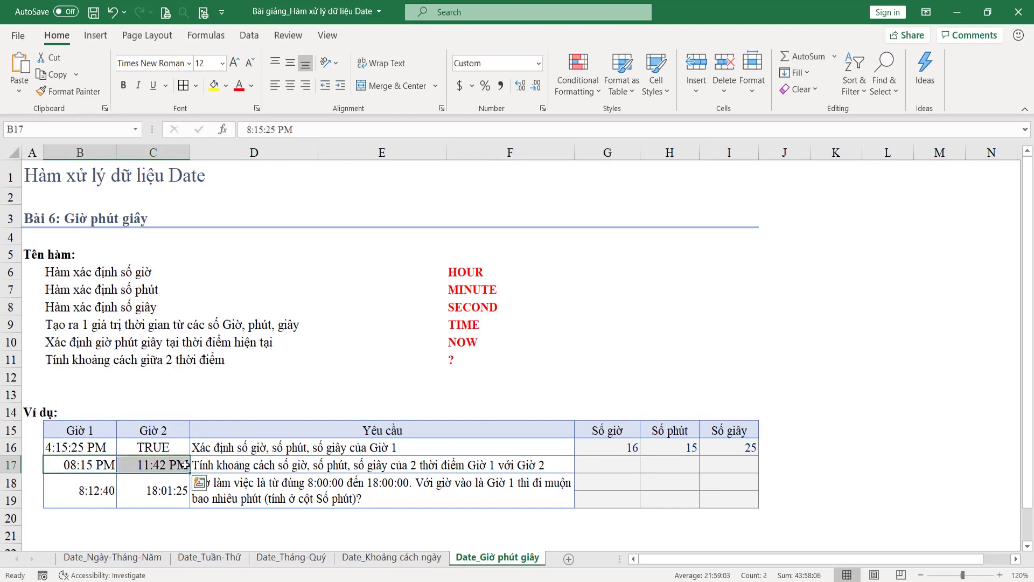
{"action": "left_click", "coordinate": [84, 467]}
{"action": "key", "text": "Right"}
{"action": "left_click", "coordinate": [83, 467]}
{"action": "left_click", "coordinate": [143, 469]}
{"action": "left_click", "coordinate": [74, 465]}
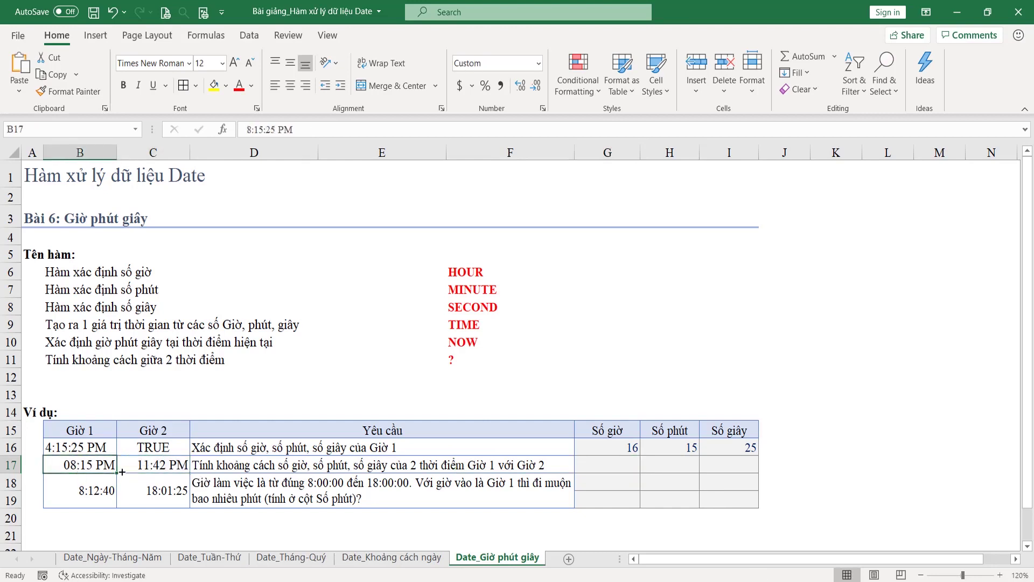
{"action": "left_click", "coordinate": [159, 465]}
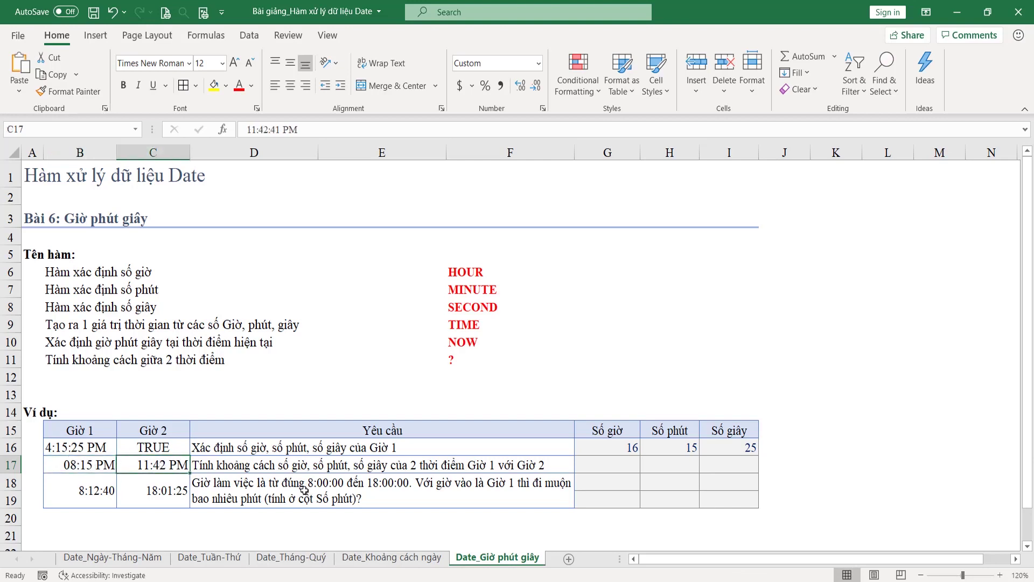
Step: Enter =C17-B17 in G17, showing the 03:27 AM difference
{"action": "left_click", "coordinate": [607, 464]}
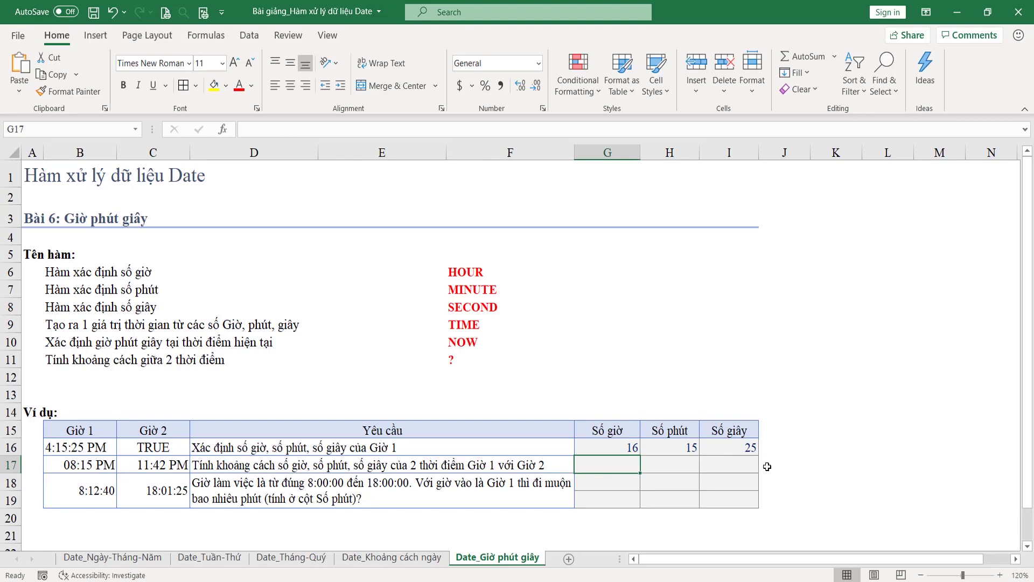
{"action": "type", "text": "="}
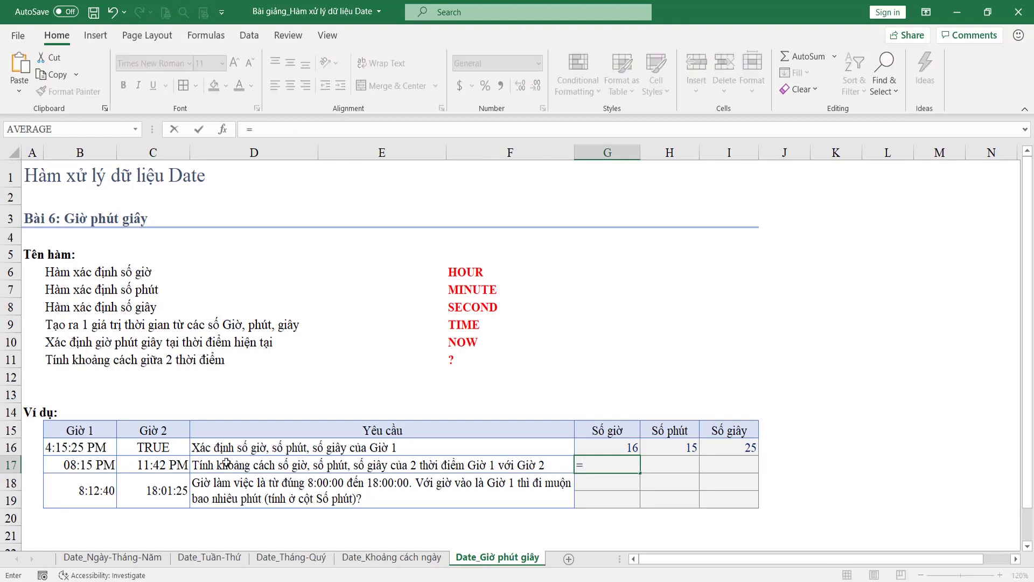
{"action": "left_click", "coordinate": [159, 461]}
{"action": "type", "text": "-"}
{"action": "left_click", "coordinate": [67, 462]}
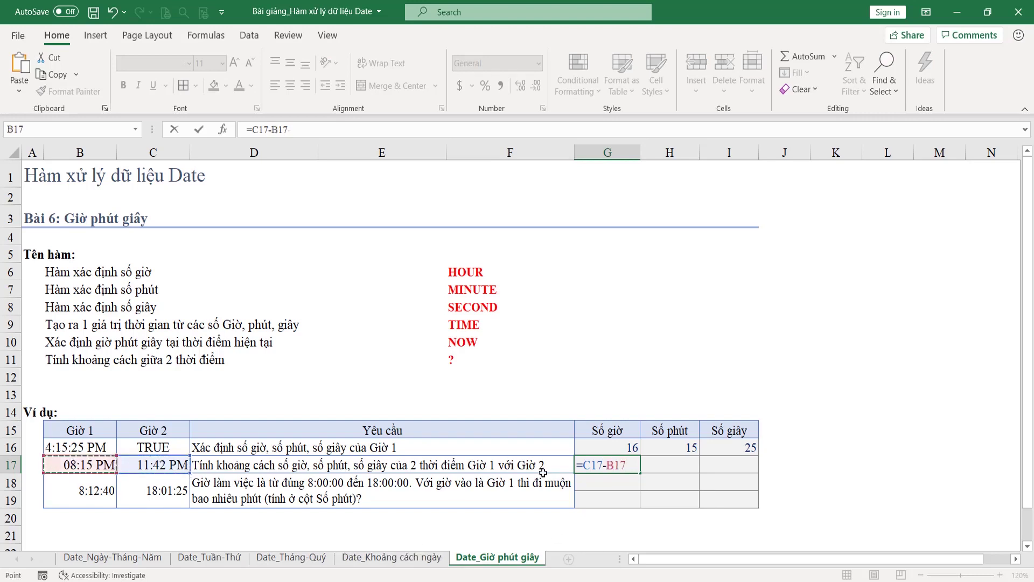
{"action": "key", "text": "Return"}
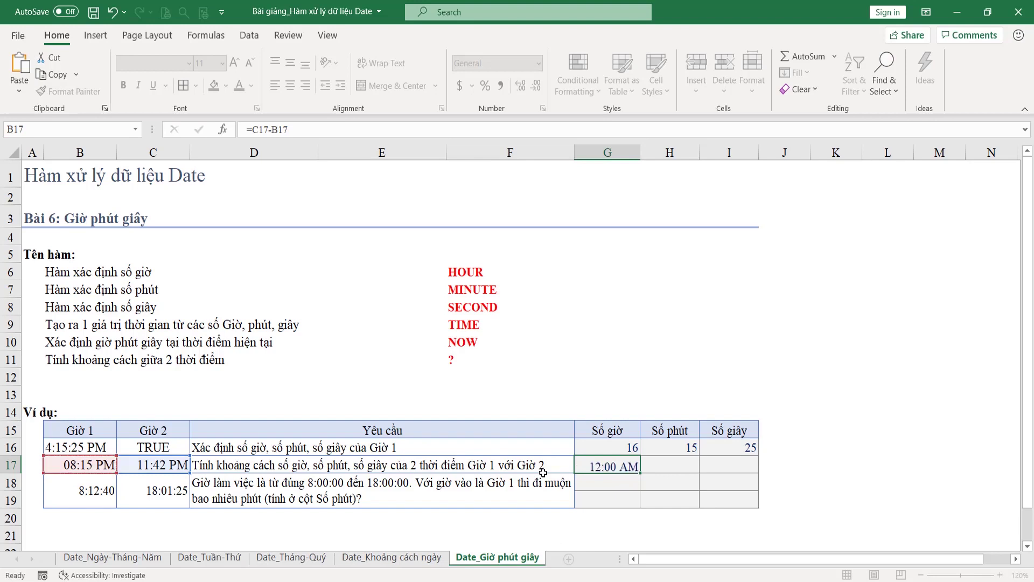
{"action": "key", "text": "Up"}
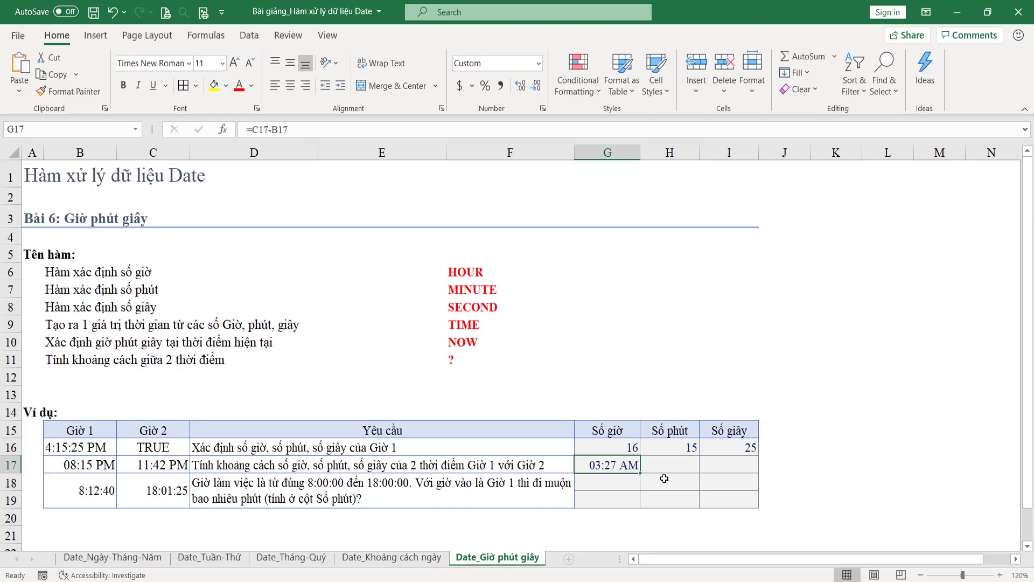
Step: Apply the custom number format hh:mm:ss to G17 so it shows 03:27:16
{"action": "left_click", "coordinate": [257, 108]}
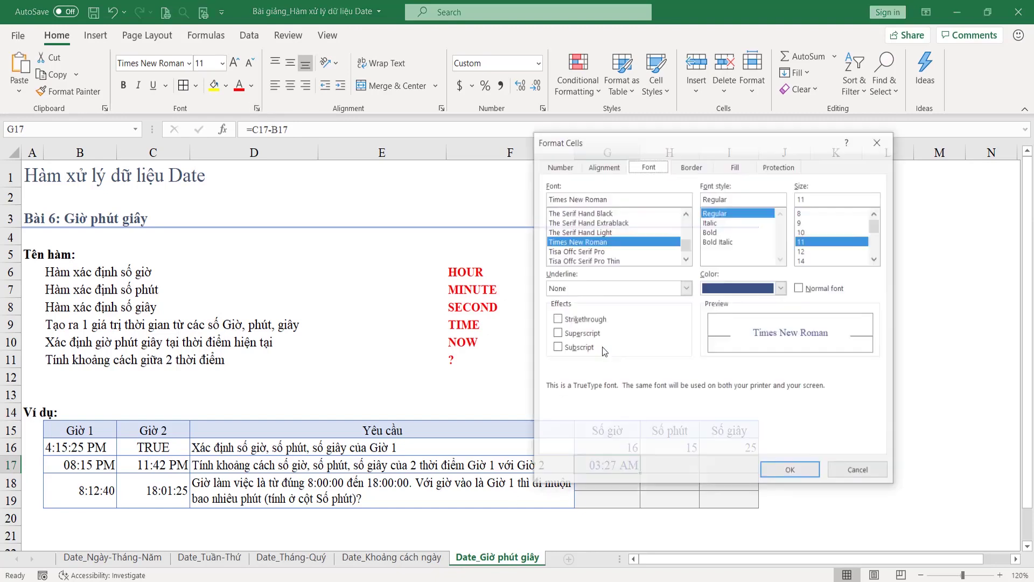
{"action": "left_click", "coordinate": [558, 166]}
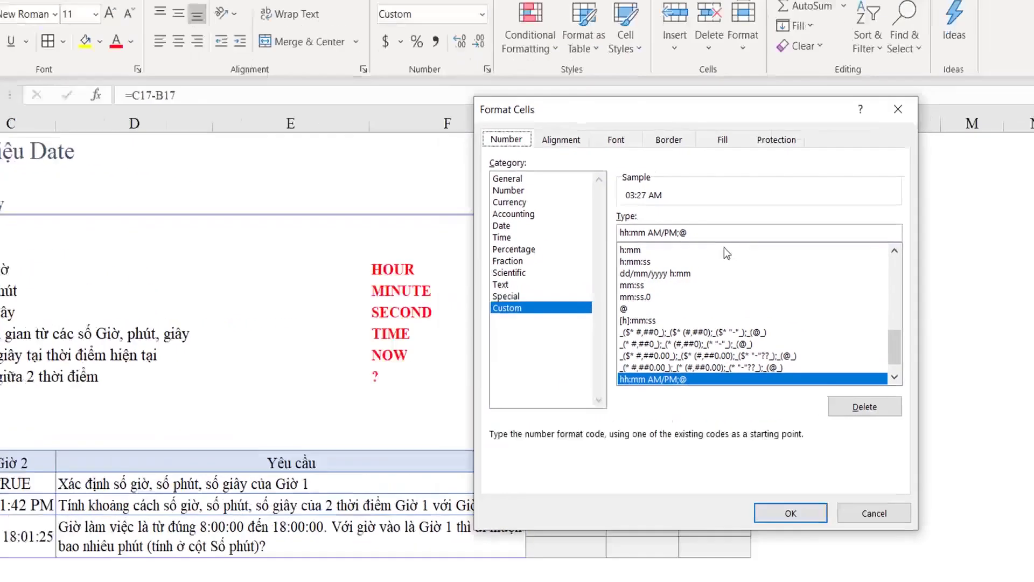
{"action": "left_click_drag", "start_coordinate": [706, 242], "coordinate": [543, 243]}
{"action": "type", "text": "hh:"}
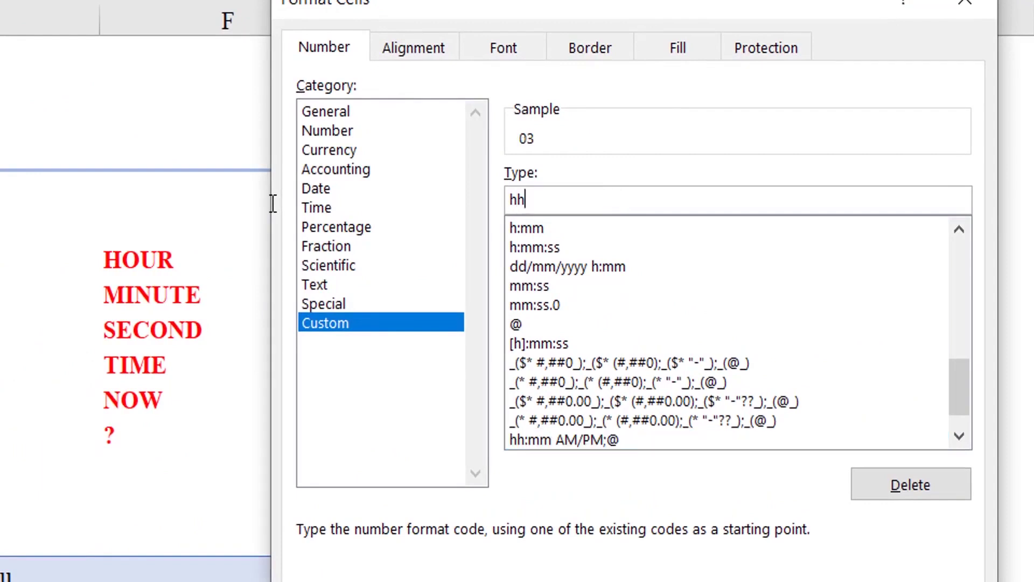
{"action": "type", "text": "mm:ss"}
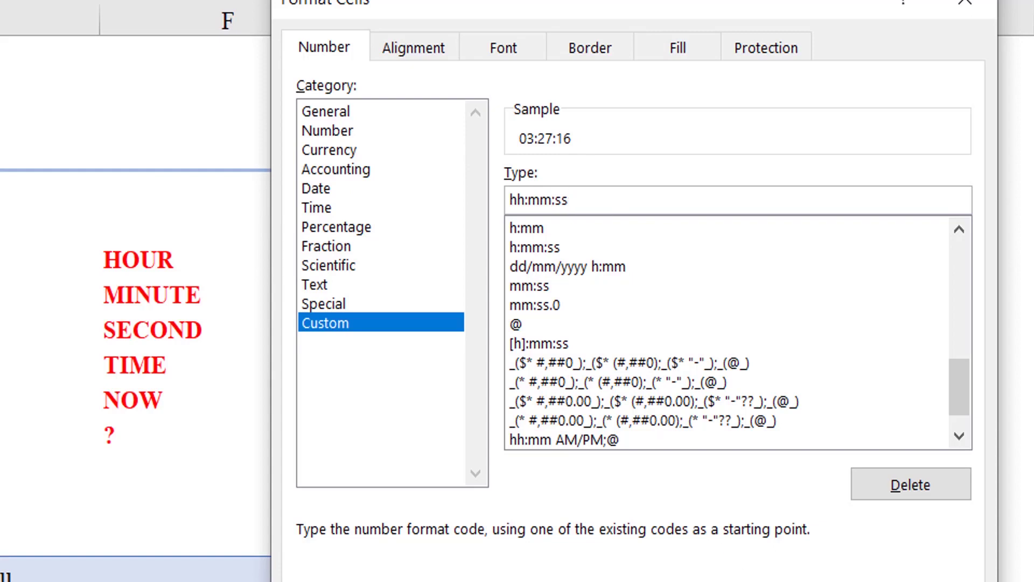
{"action": "key", "text": "Return"}
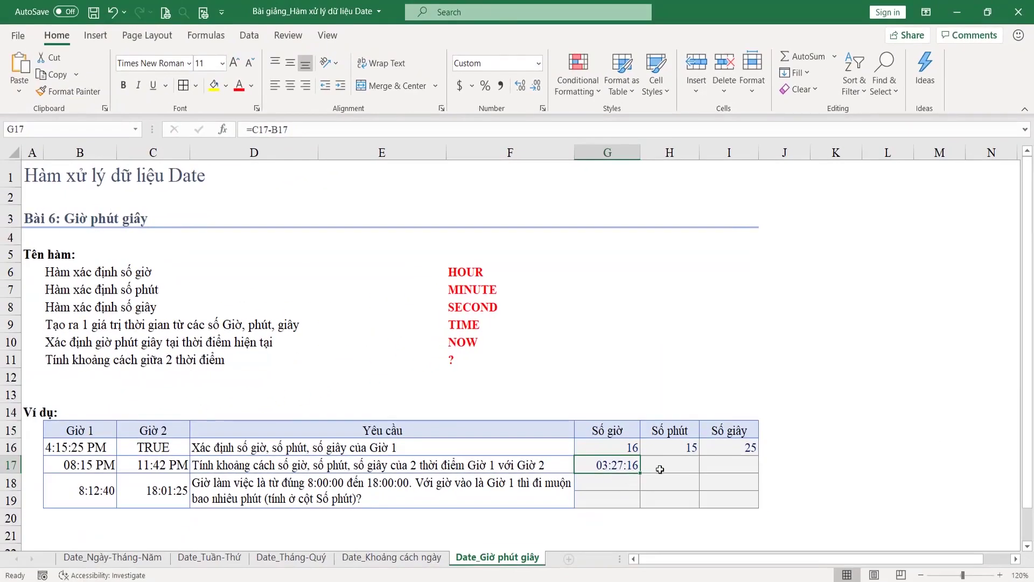
Step: Wrap G17's formula in HOUR() and format it as General, showing 3
{"action": "left_click", "coordinate": [254, 132]}
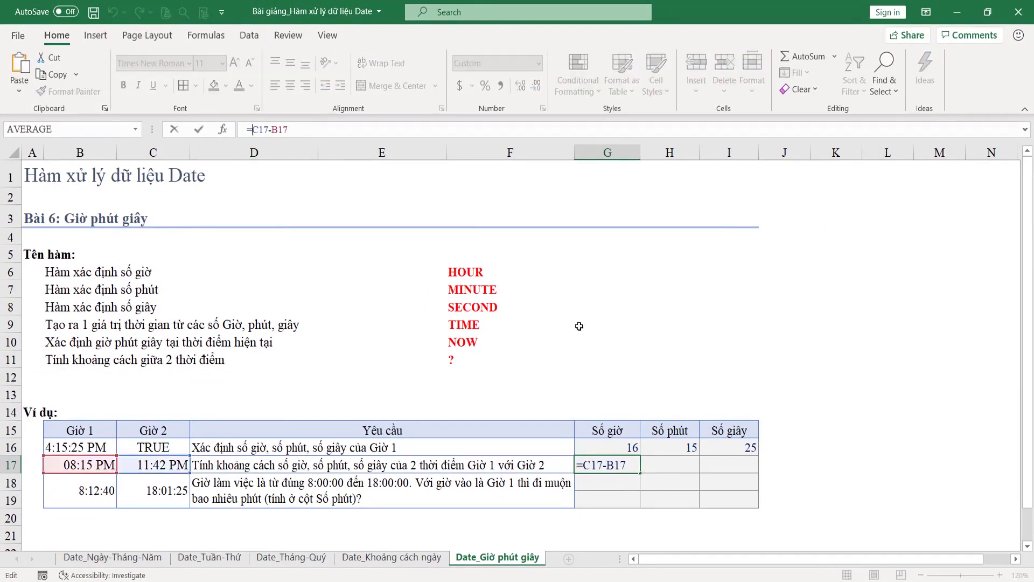
{"action": "type", "text": "HOUR"}
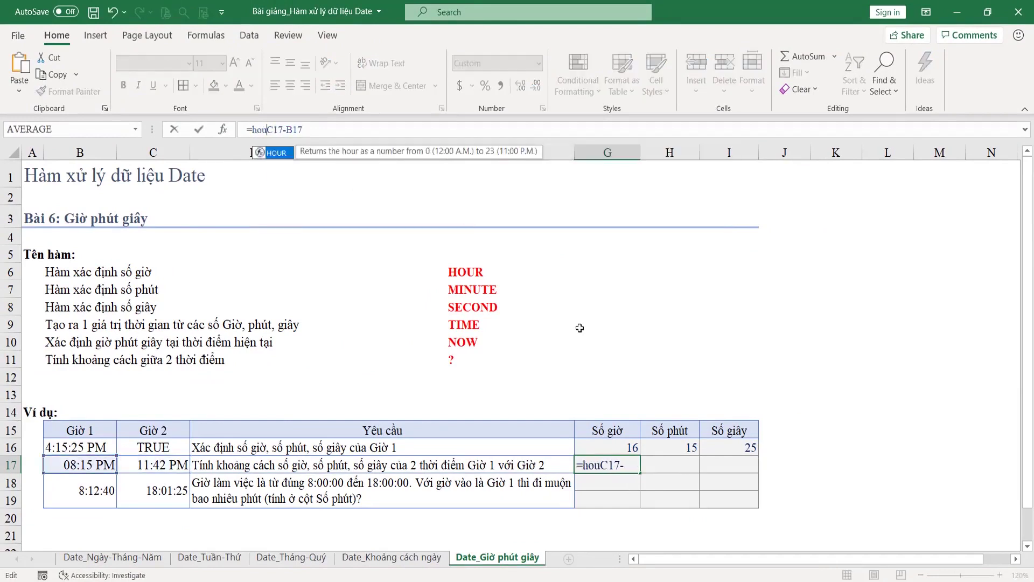
{"action": "type", "text": "("}
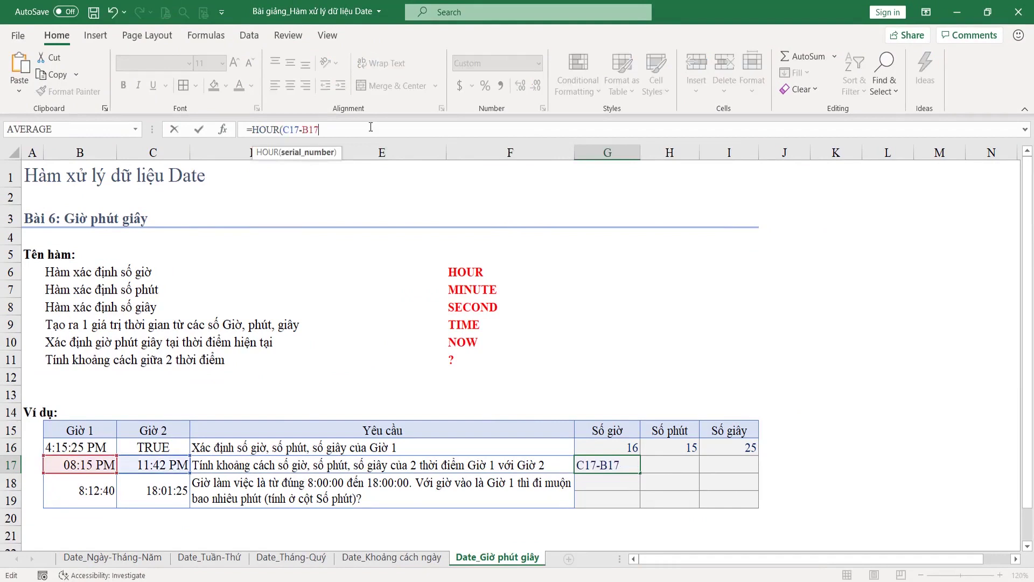
{"action": "type", "text": ")"}
{"action": "key", "text": "Return"}
{"action": "key", "text": "Up"}
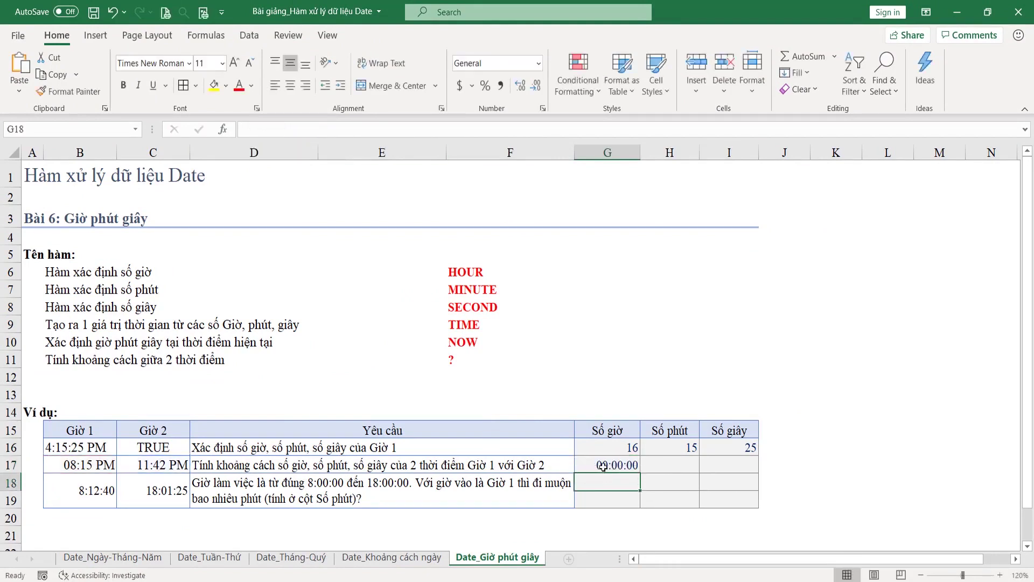
{"action": "left_click", "coordinate": [538, 63]}
{"action": "left_click", "coordinate": [519, 90]}
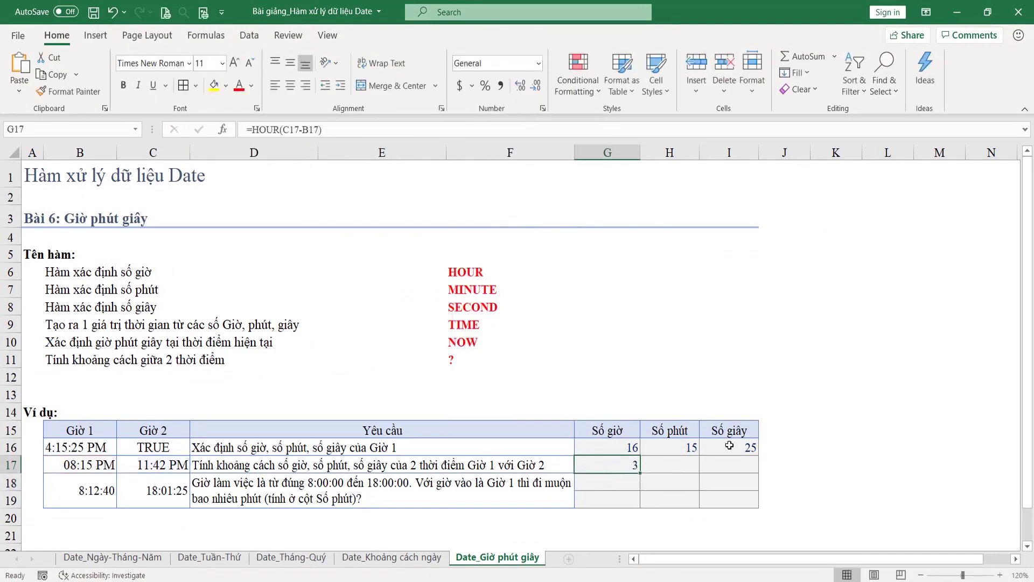
Step: Enter =MINUTE(C17-B17) in H17, giving 27
{"action": "left_click", "coordinate": [673, 465]}
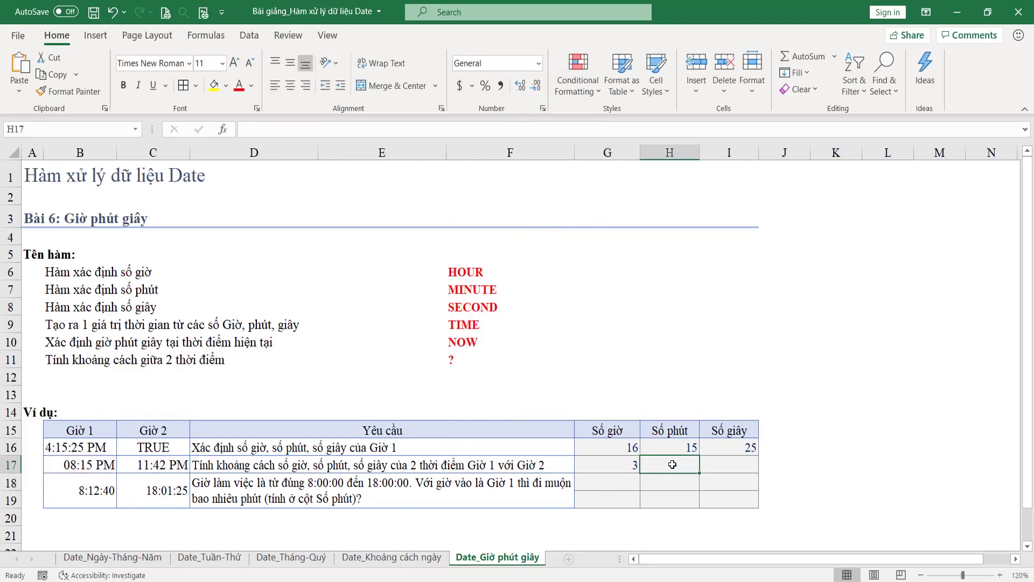
{"action": "type", "text": "=min"}
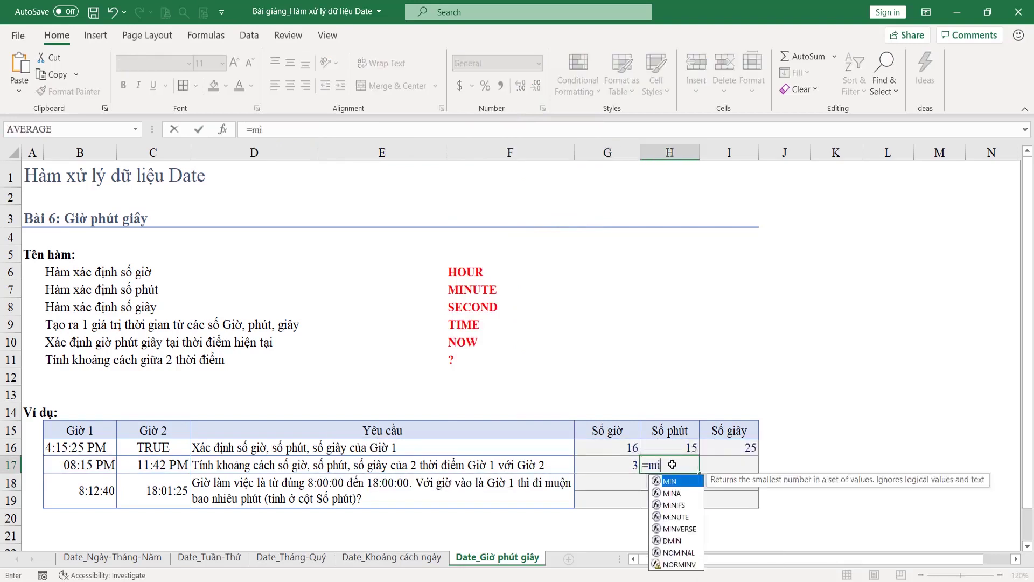
{"action": "type", "text": "u"}
{"action": "key", "text": "Tab"}
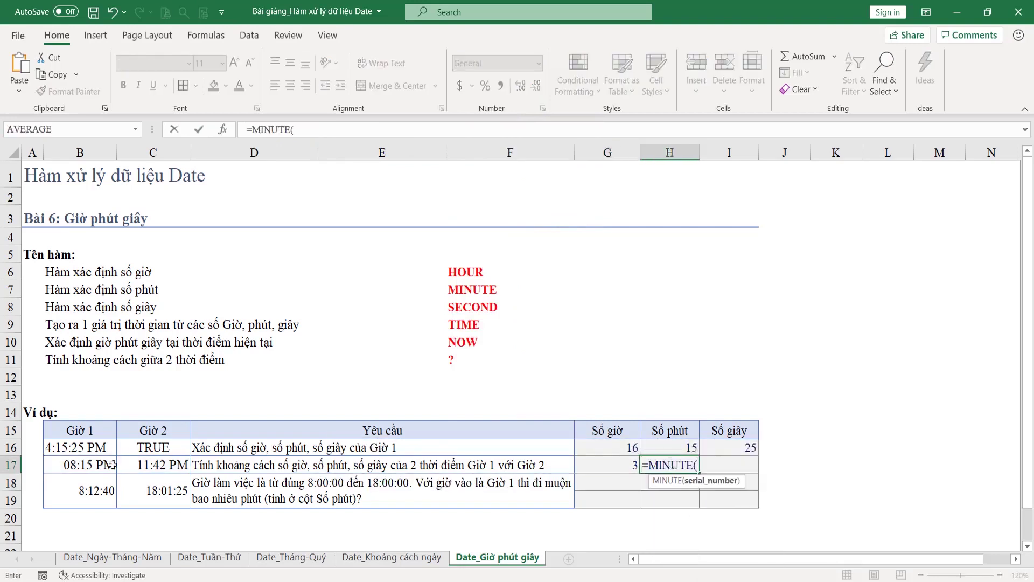
{"action": "left_click", "coordinate": [131, 465]}
{"action": "type", "text": "-"}
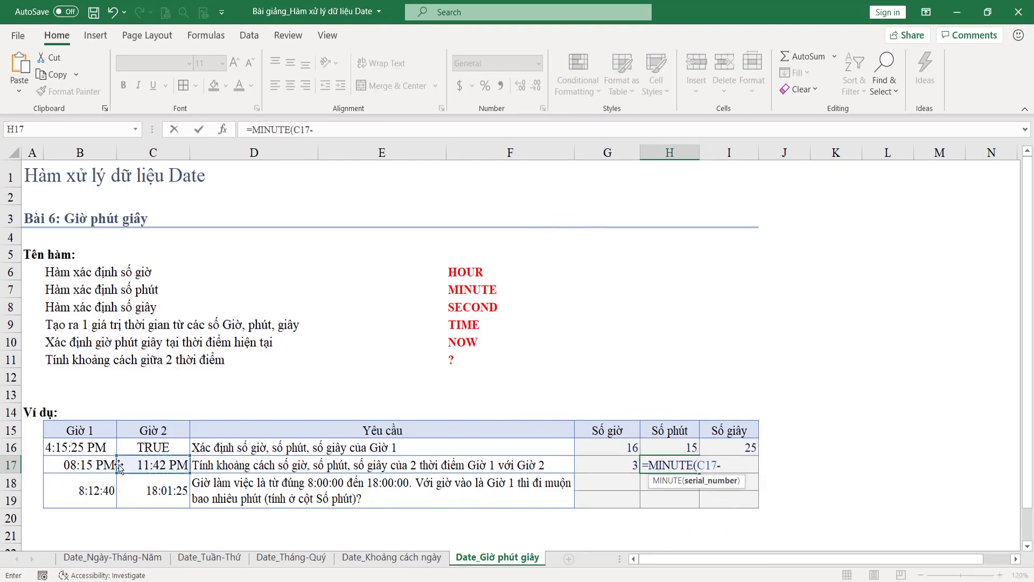
{"action": "left_click", "coordinate": [106, 465]}
{"action": "type", "text": ")"}
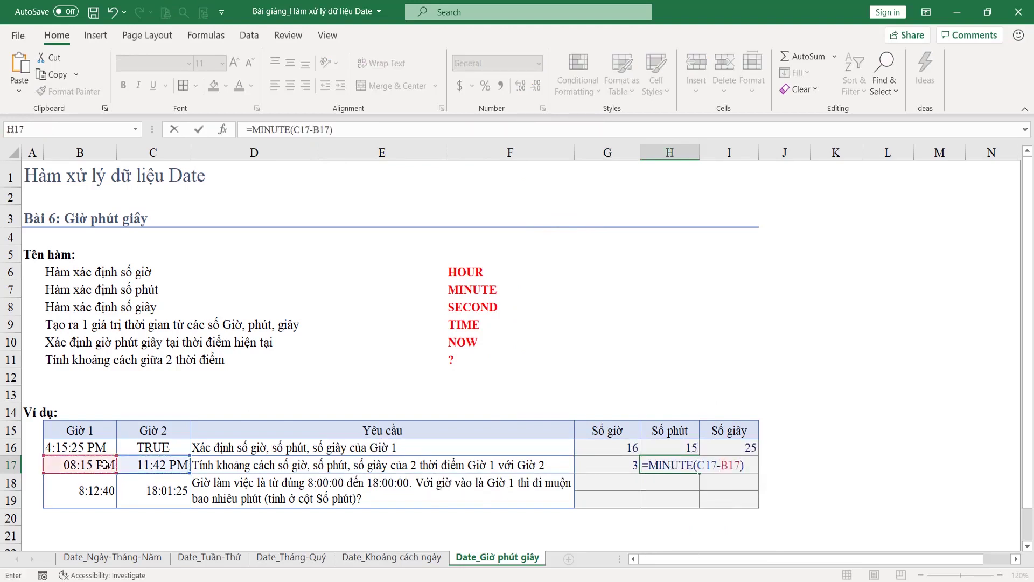
{"action": "key", "text": "Return"}
Step: Enter =SECOND(C17-B17) in I17, giving 16
{"action": "left_click", "coordinate": [726, 468]}
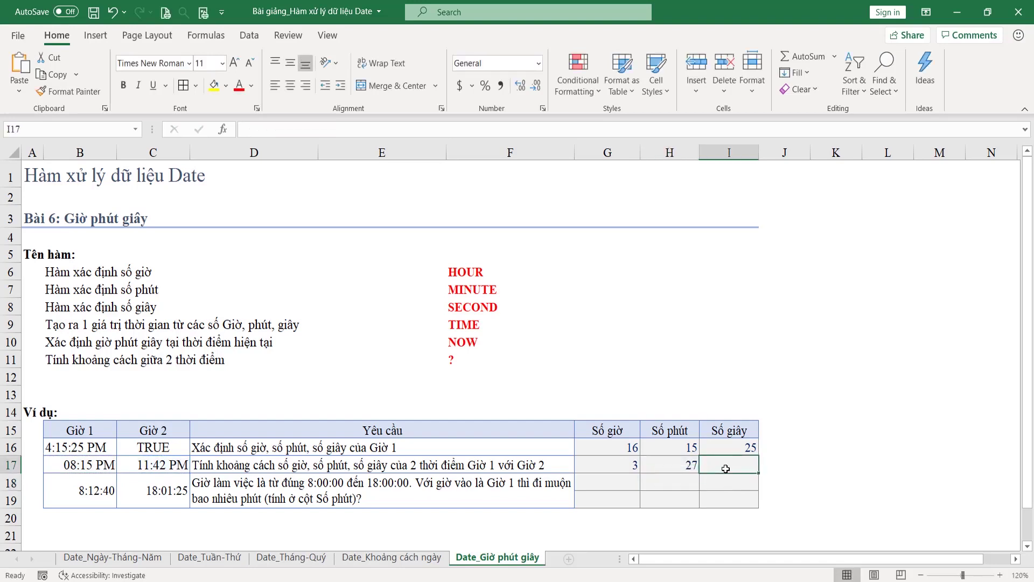
{"action": "type", "text": "=se"}
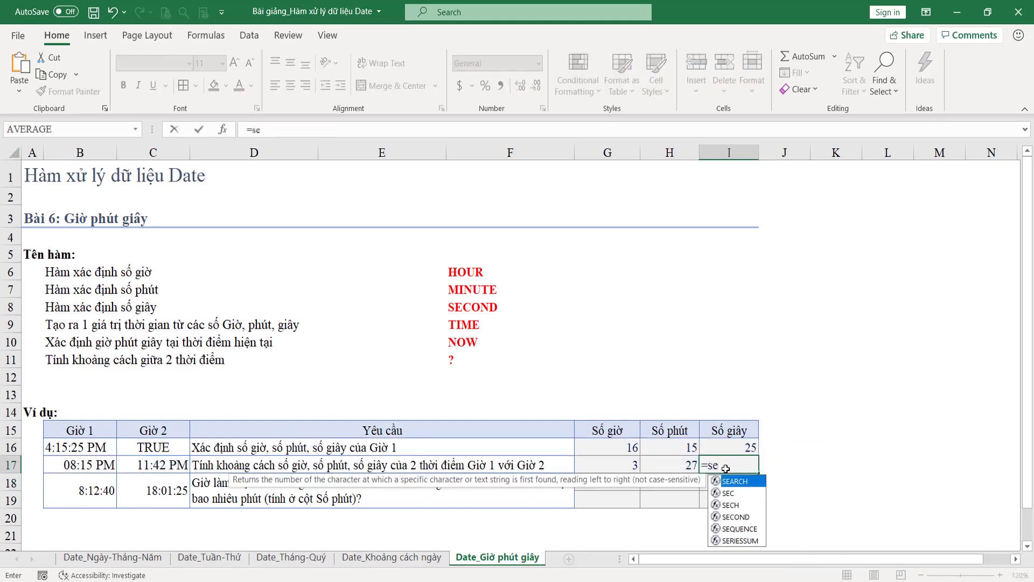
{"action": "type", "text": "c"}
{"action": "key", "text": "Down"}
{"action": "key", "text": "Down"}
{"action": "key", "text": "Tab"}
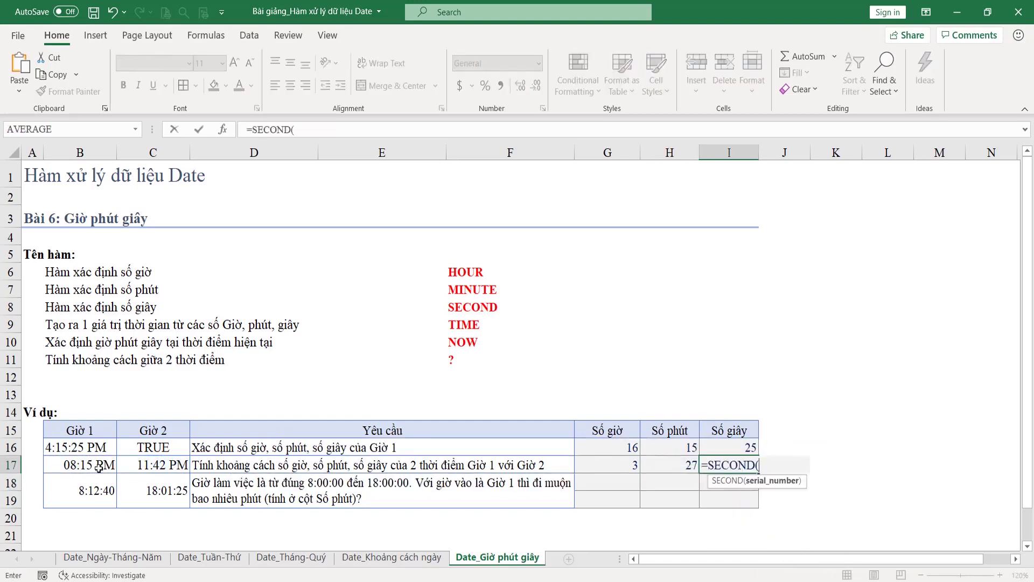
{"action": "left_click", "coordinate": [155, 462]}
{"action": "type", "text": "-"}
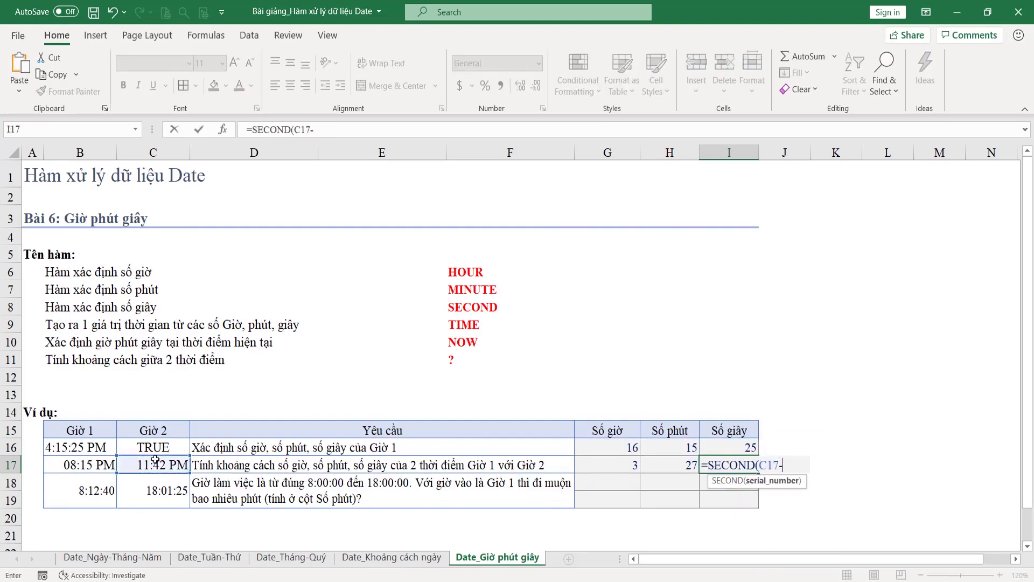
{"action": "left_click", "coordinate": [83, 461]}
{"action": "type", "text": ")"}
{"action": "key", "text": "Return"}
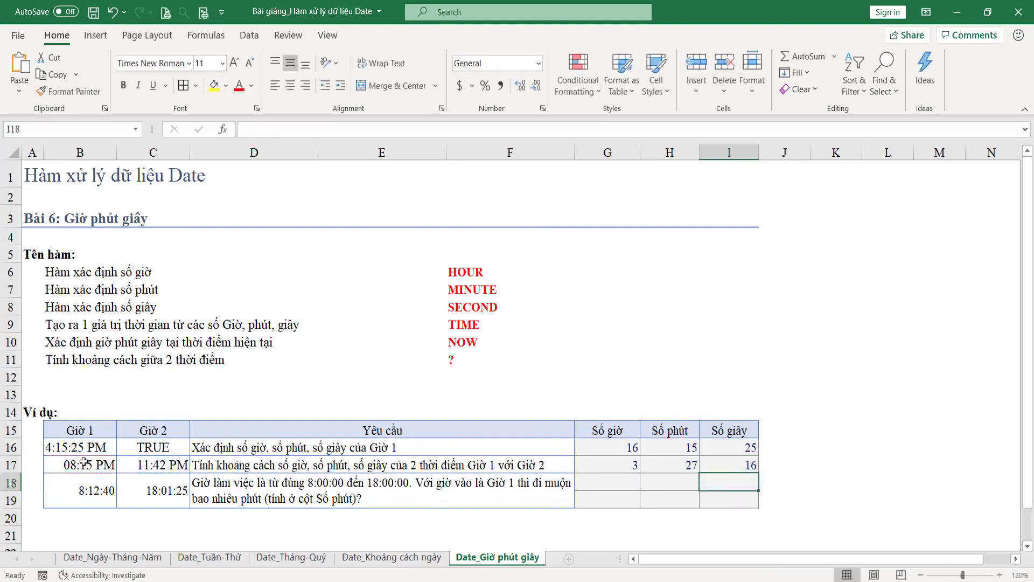
{"action": "left_click_drag", "start_coordinate": [625, 461], "coordinate": [735, 466]}
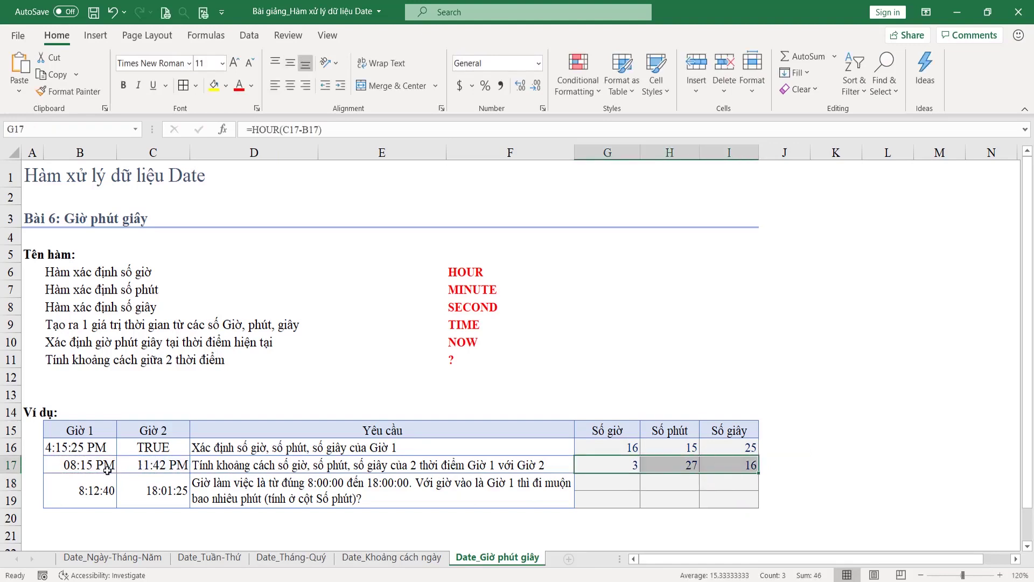
{"action": "left_click", "coordinate": [601, 467]}
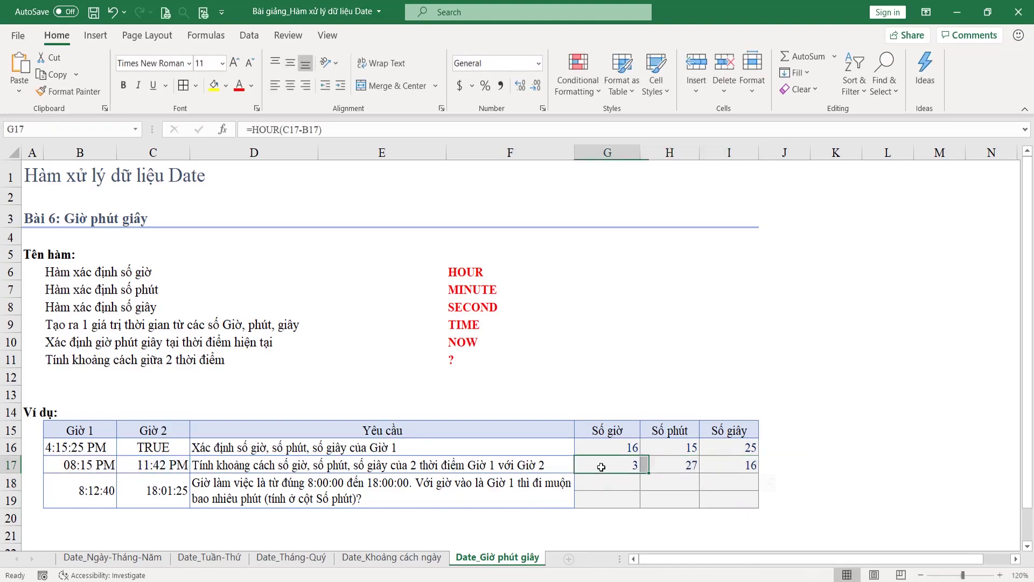
{"action": "left_click", "coordinate": [676, 466]}
{"action": "left_click", "coordinate": [708, 467]}
{"action": "left_click", "coordinate": [627, 466]}
{"action": "left_click", "coordinate": [146, 467]}
{"action": "left_click", "coordinate": [100, 466]}
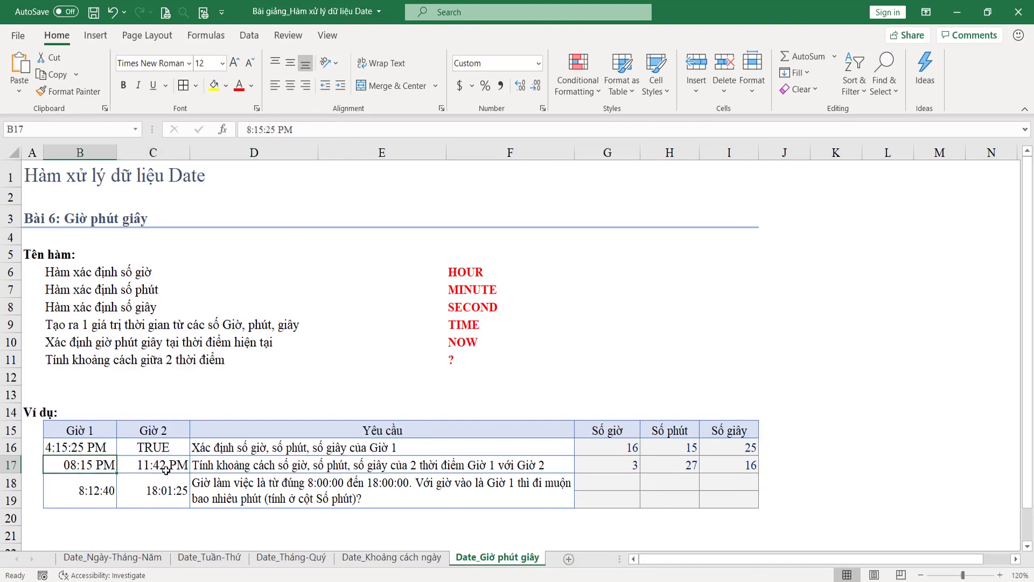
{"action": "left_click", "coordinate": [167, 467]}
{"action": "left_click", "coordinate": [104, 466]}
{"action": "left_click", "coordinate": [149, 467]}
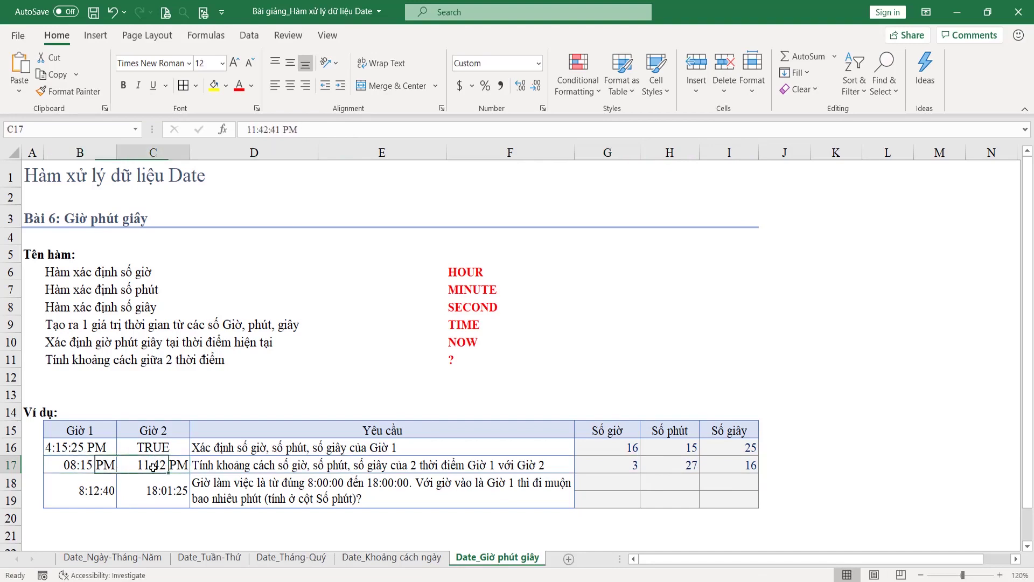
{"action": "left_click", "coordinate": [82, 466]}
{"action": "left_click", "coordinate": [148, 467]}
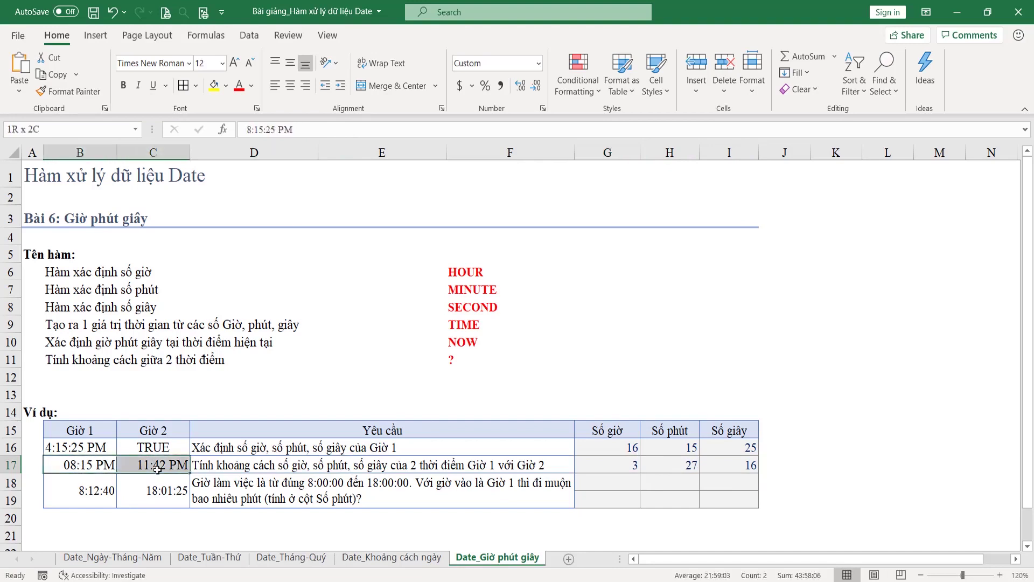
{"action": "left_click_drag", "start_coordinate": [636, 466], "coordinate": [706, 470]}
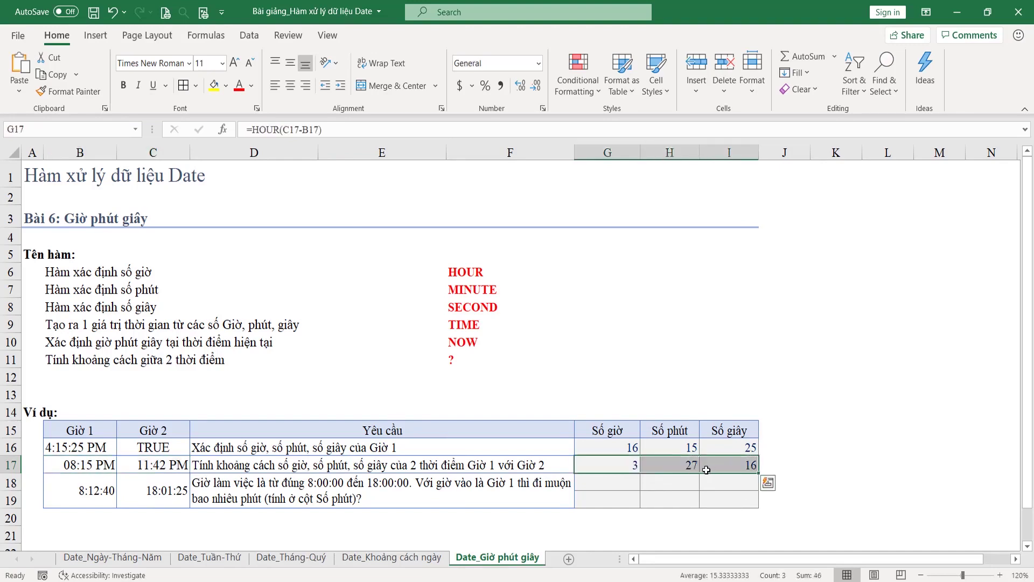
{"action": "left_click", "coordinate": [634, 482]}
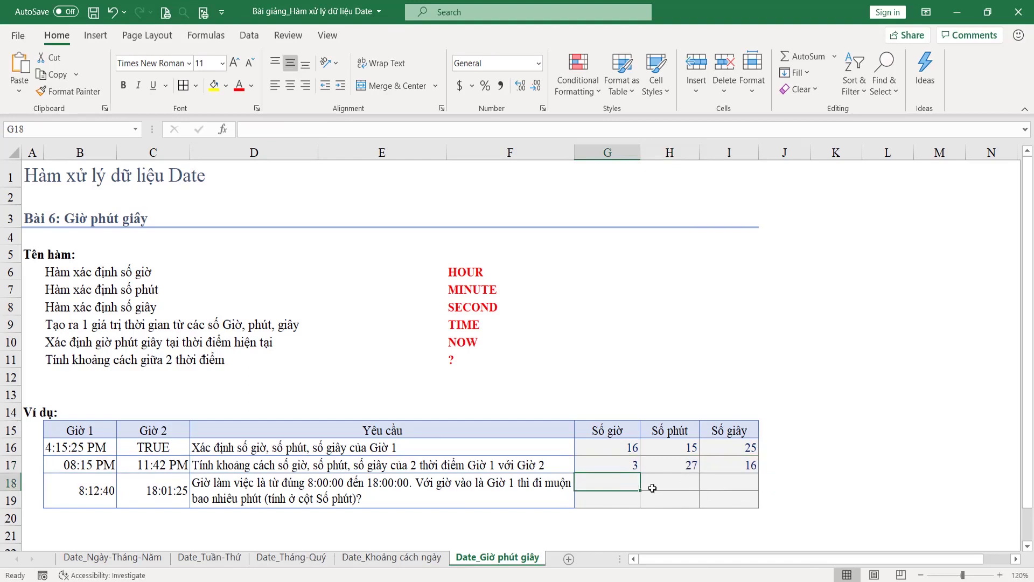
{"action": "left_click", "coordinate": [80, 488]}
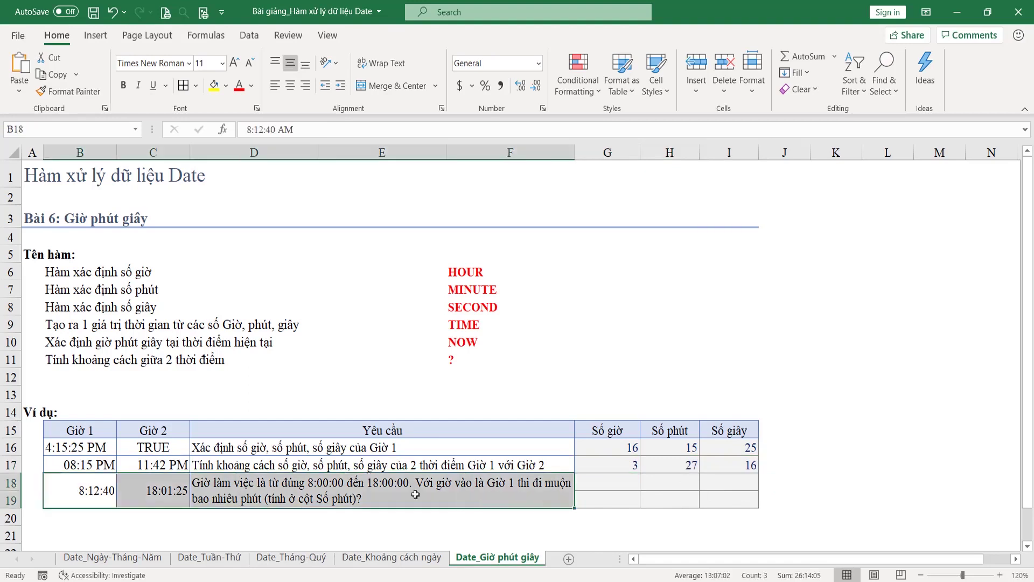
{"action": "left_click", "coordinate": [165, 494]}
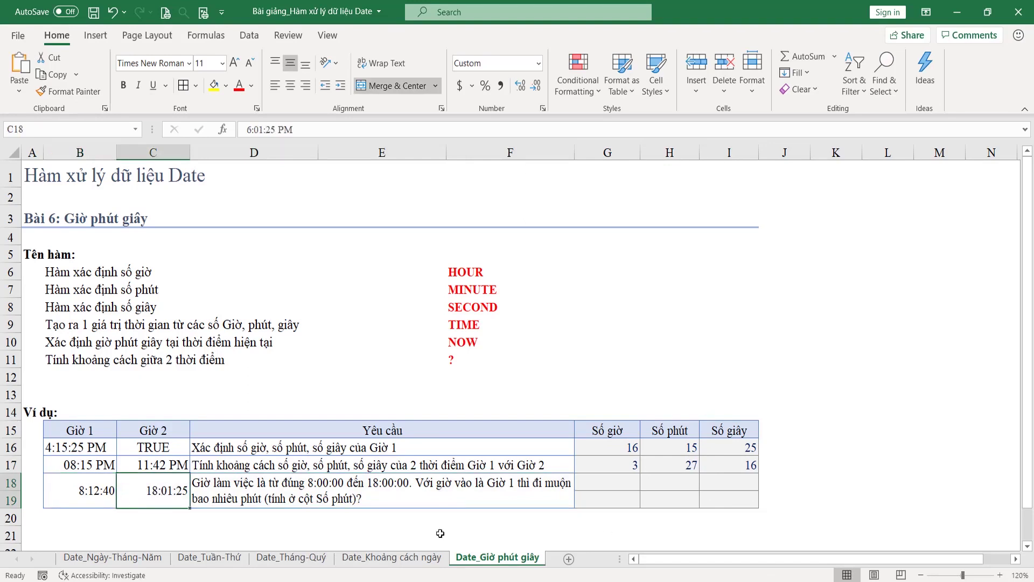
{"action": "left_click", "coordinate": [430, 501]}
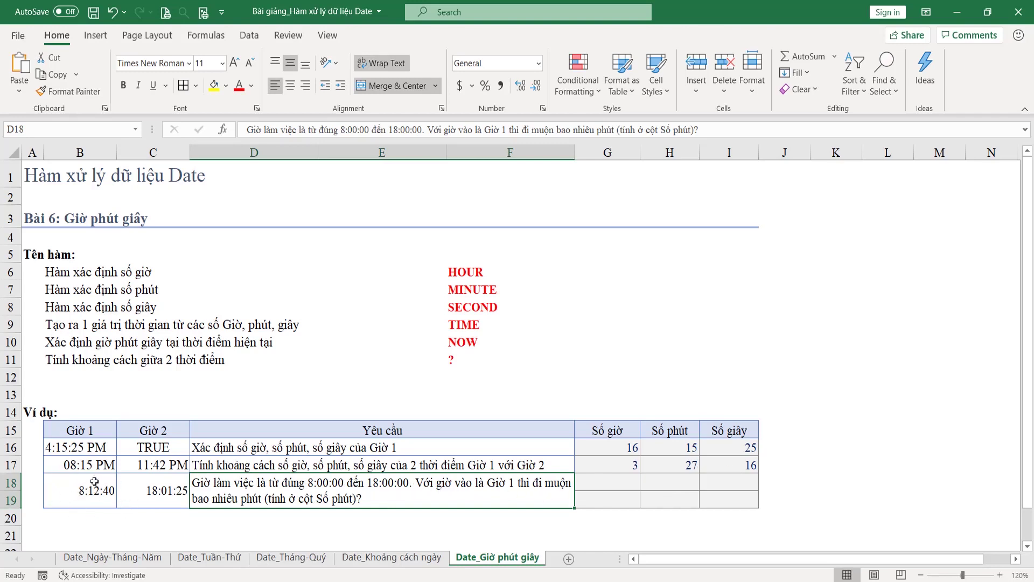
{"action": "left_click", "coordinate": [659, 487]}
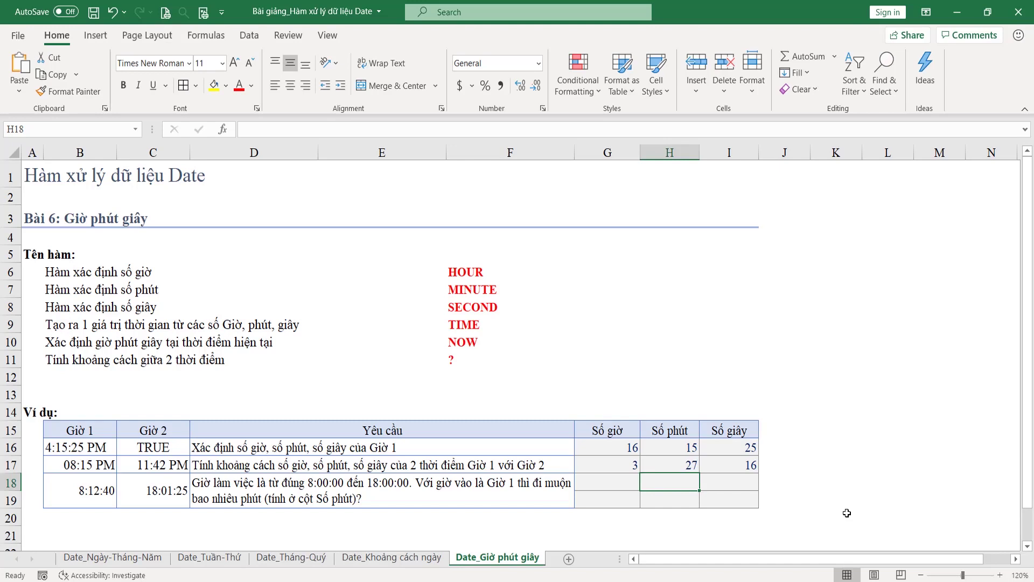
{"action": "type", "text": "=minu"}
Step: Complete =MINUTE(B18-TIME(8,0,0)) in H18, giving 12 minutes late
{"action": "key", "text": "Tab"}
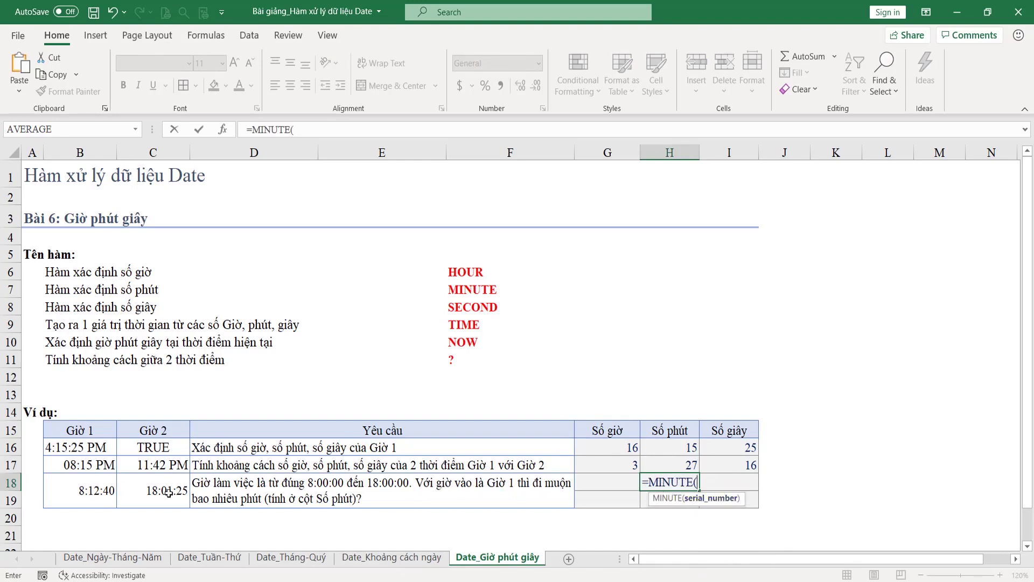
{"action": "left_click", "coordinate": [92, 496]}
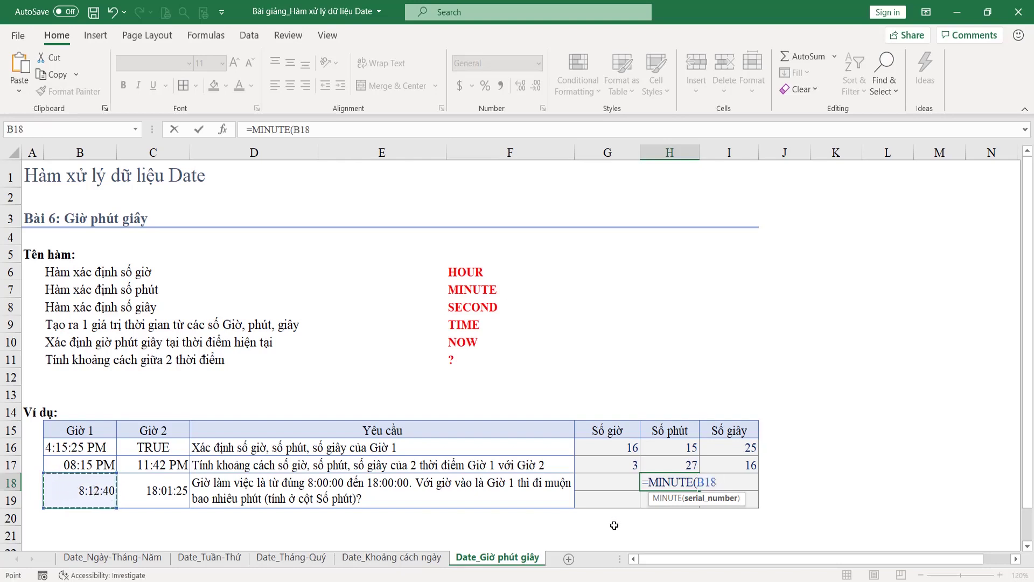
{"action": "type", "text": "-"}
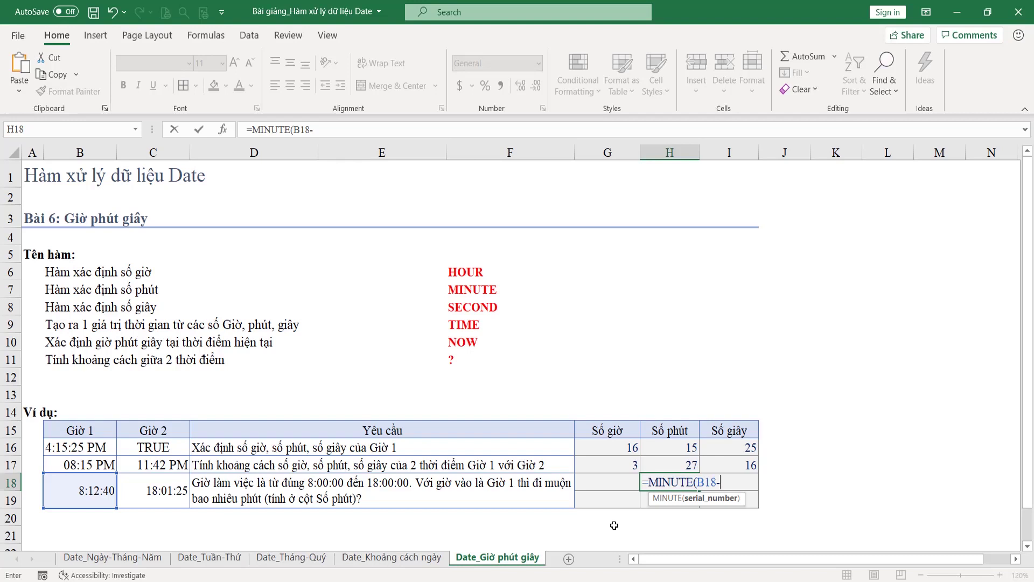
{"action": "type", "text": "time"}
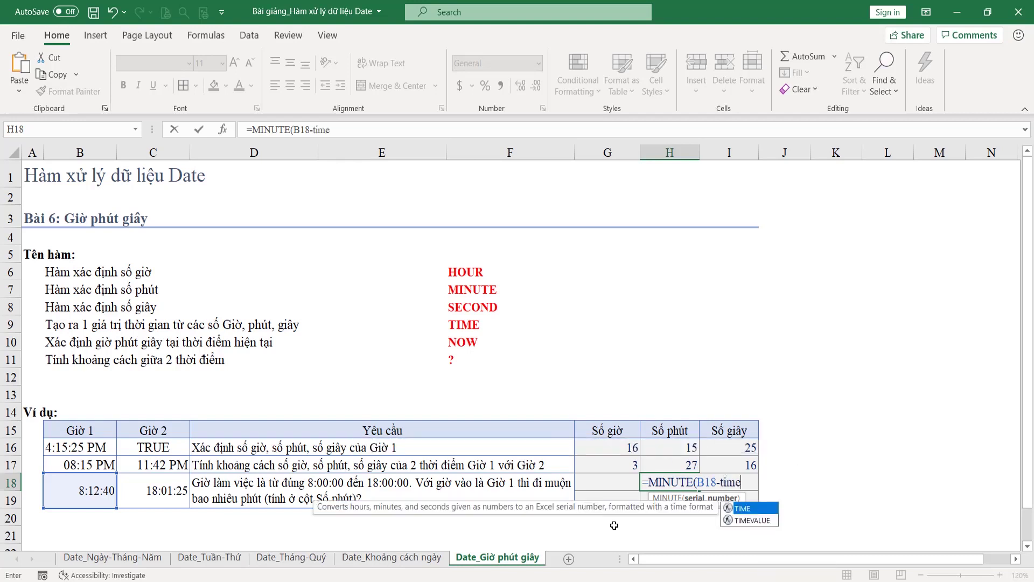
{"action": "key", "text": "Tab"}
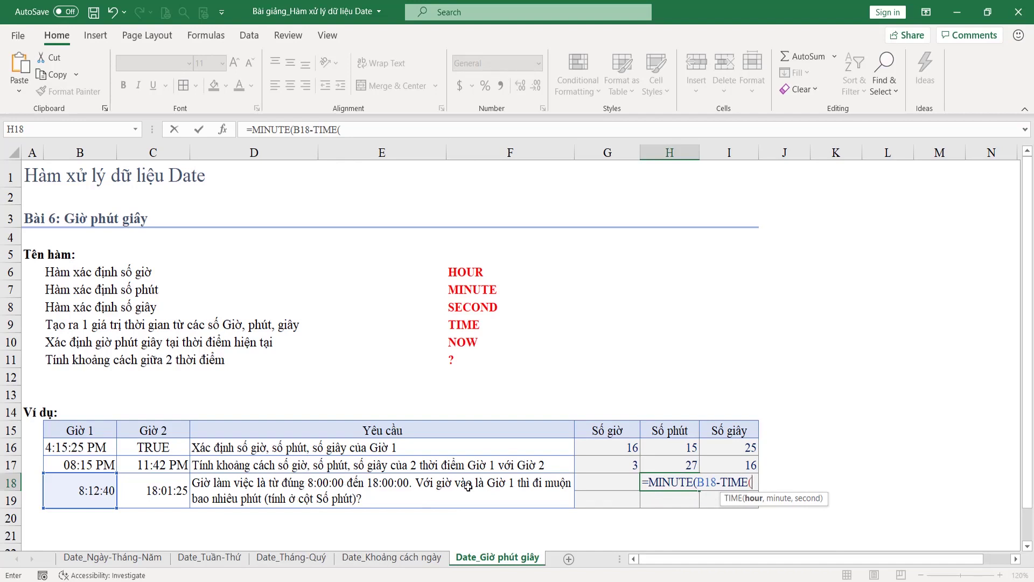
{"action": "type", "text": "8,"}
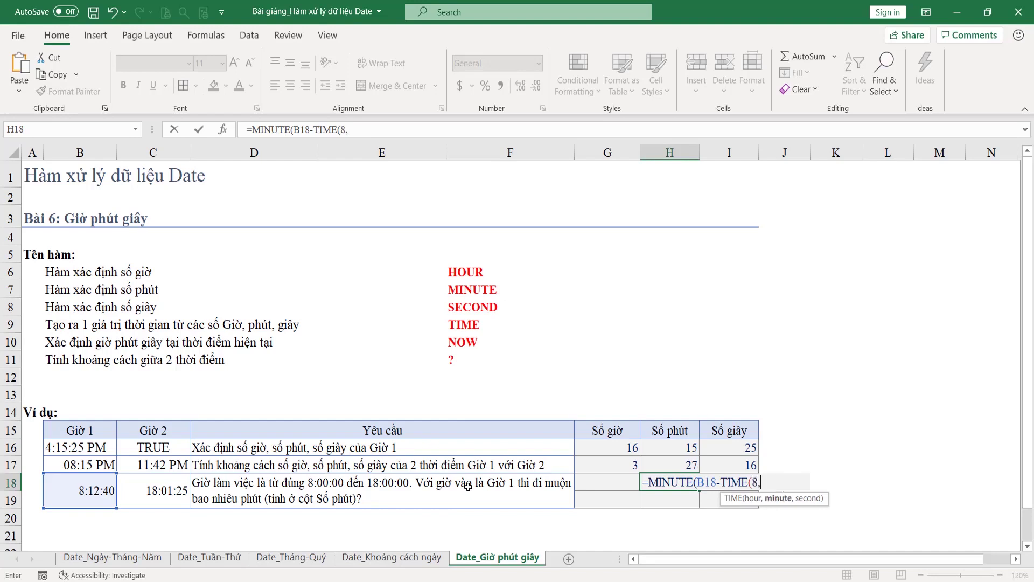
{"action": "type", "text": "0,0"}
{"action": "type", "text": "))"}
{"action": "left_click", "coordinate": [700, 481]}
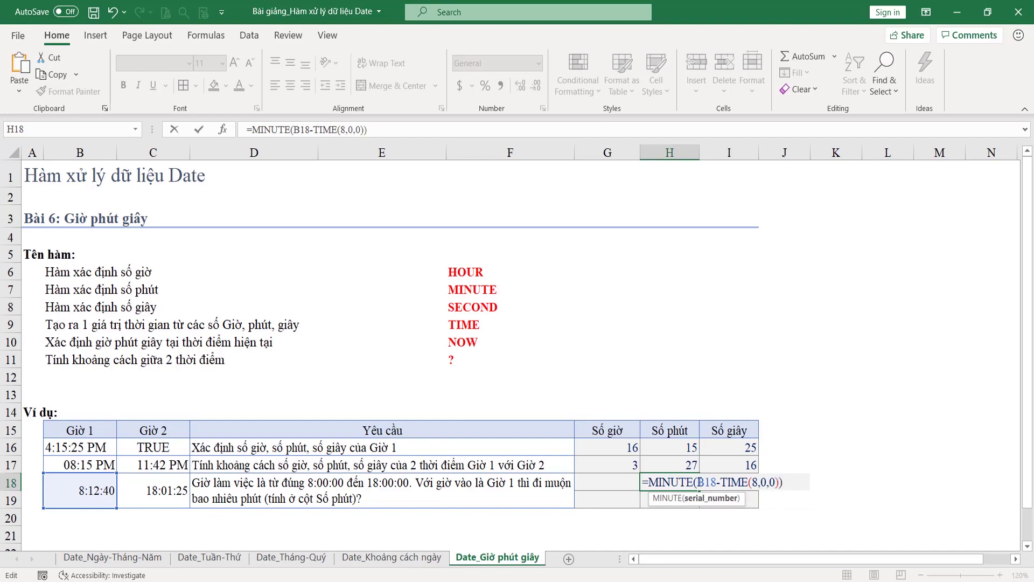
{"action": "left_click_drag", "start_coordinate": [698, 482], "coordinate": [780, 481]}
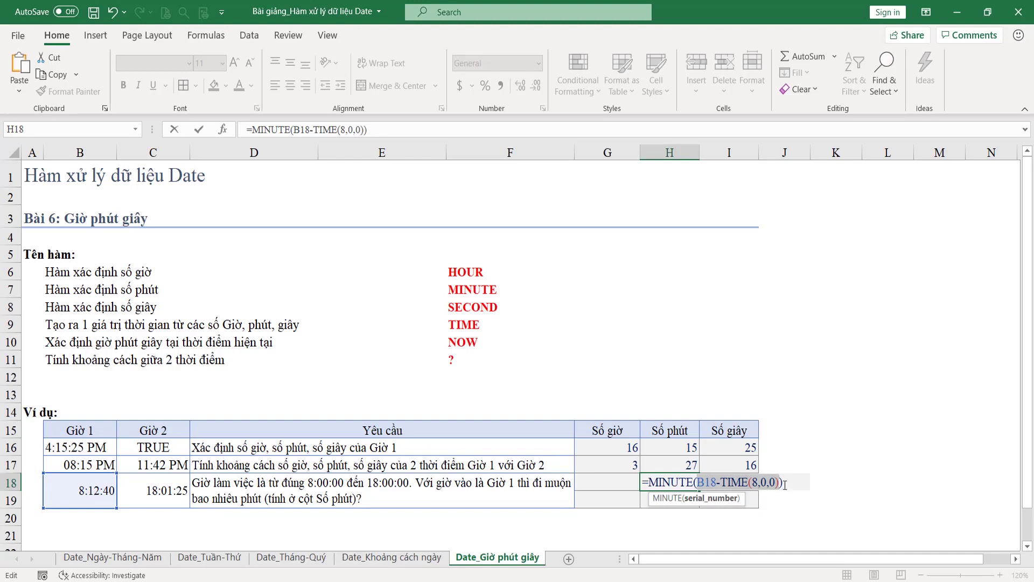
{"action": "key", "text": "Return"}
Step: Enter =SECOND(B18-TIME(8,0,0)) in I18, giving 40 seconds late
{"action": "left_click", "coordinate": [691, 483]}
{"action": "left_click", "coordinate": [728, 483]}
{"action": "type", "text": "=s"}
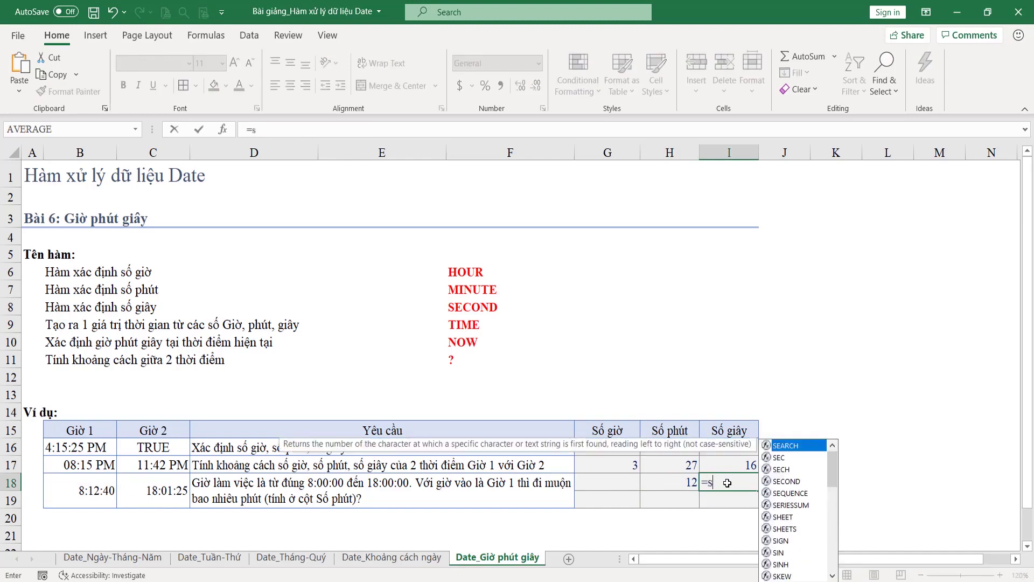
{"action": "type", "text": "ec"}
{"action": "key", "text": "Down"}
{"action": "key", "text": "Down"}
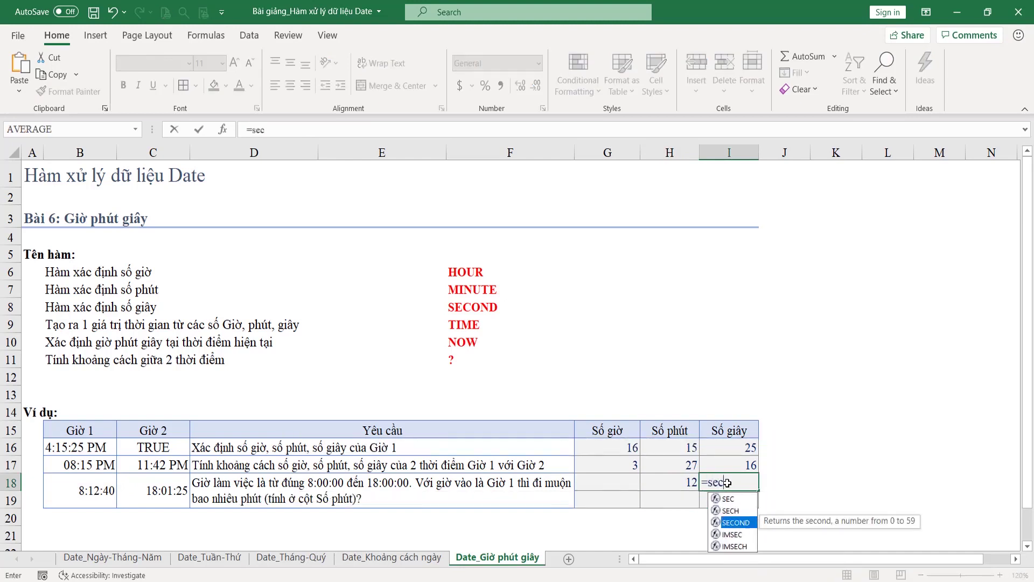
{"action": "key", "text": "Tab"}
{"action": "left_click", "coordinate": [93, 483]}
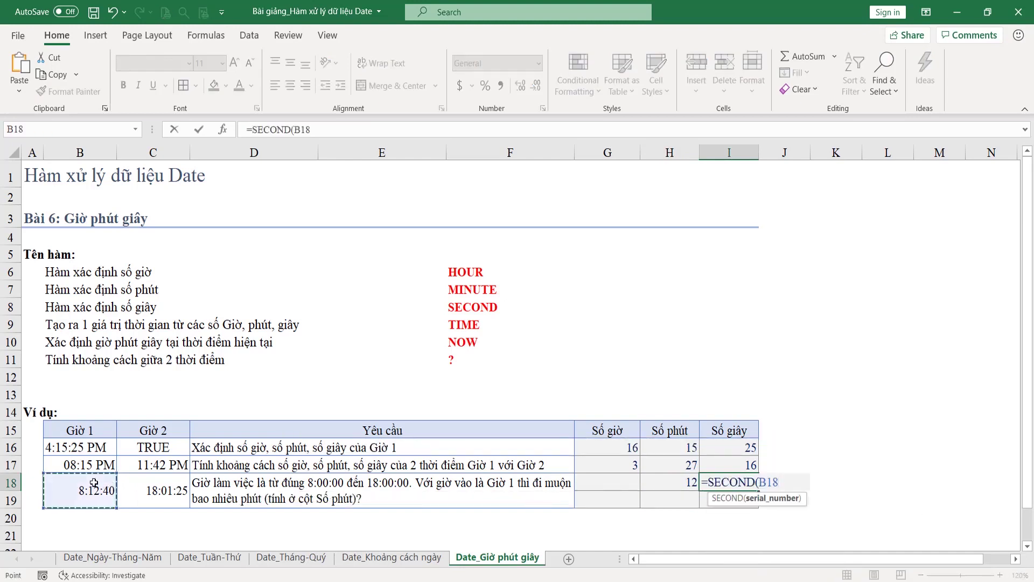
{"action": "type", "text": "-time"}
{"action": "key", "text": "Tab"}
{"action": "type", "text": "8,0,0)"}
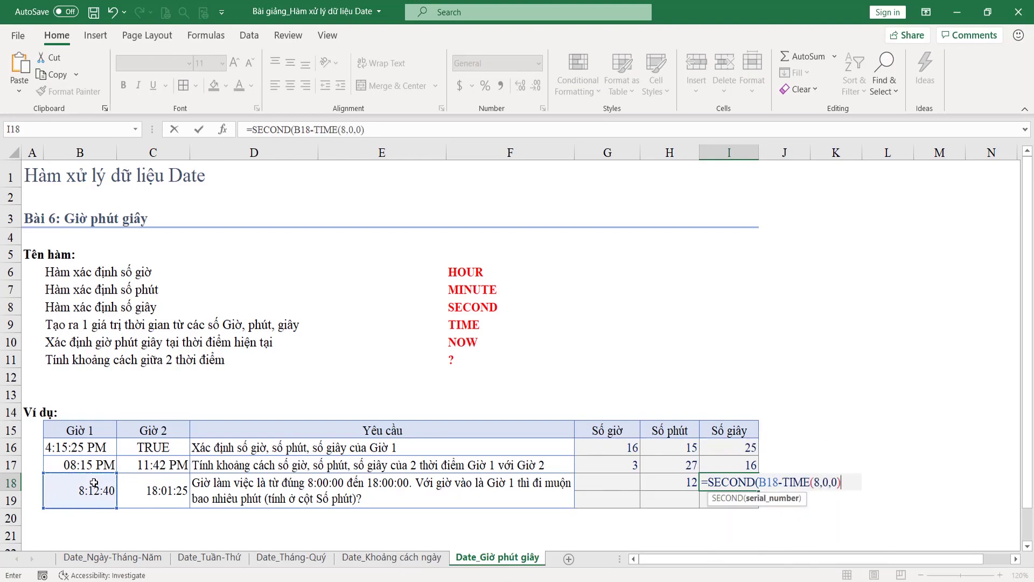
{"action": "key", "text": "Return"}
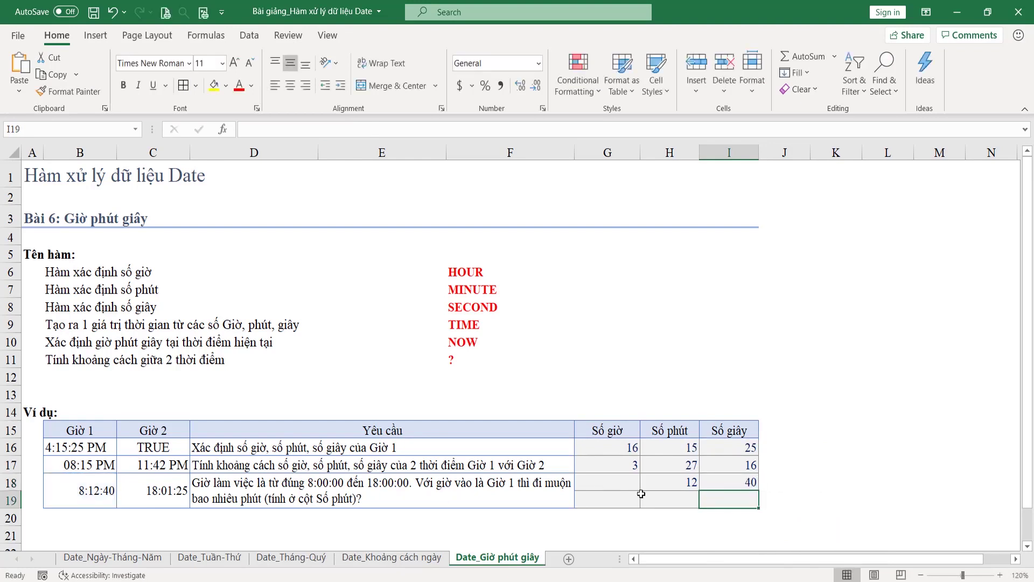
{"action": "left_click", "coordinate": [683, 487]}
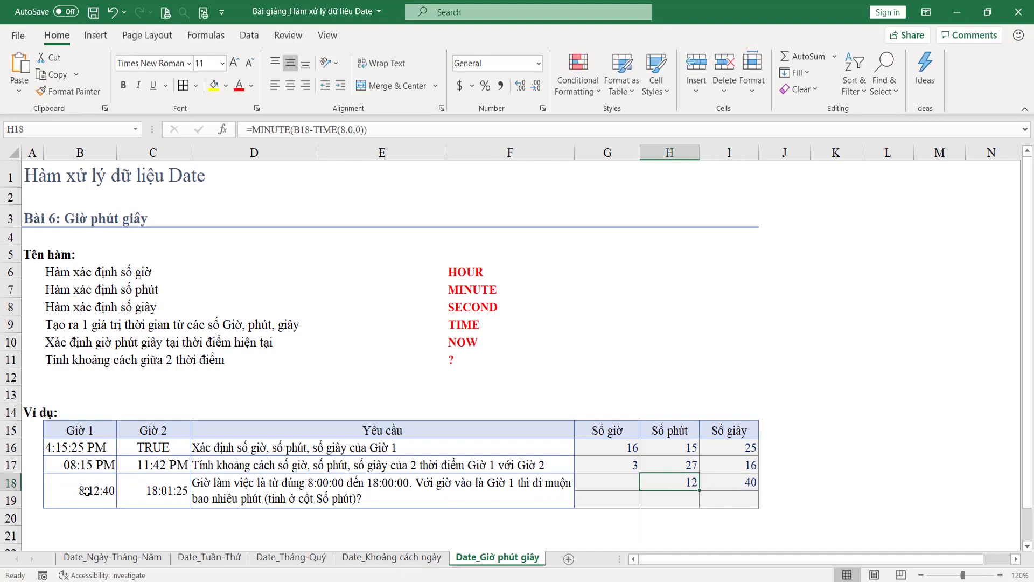
{"action": "left_click_drag", "start_coordinate": [112, 463], "coordinate": [188, 464]}
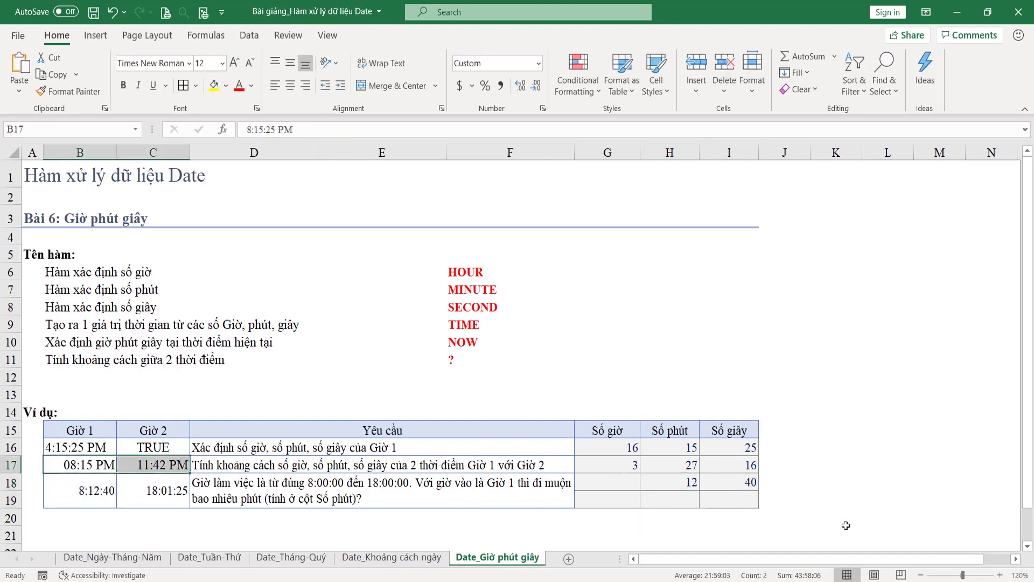
{"action": "left_click", "coordinate": [622, 464]}
{"action": "left_click", "coordinate": [693, 464]}
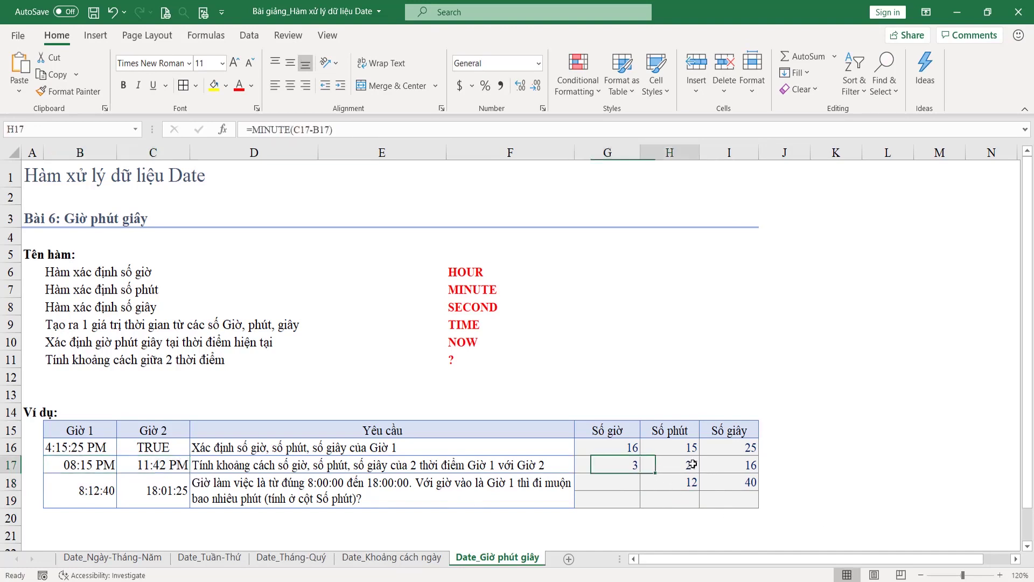
{"action": "left_click", "coordinate": [745, 464]}
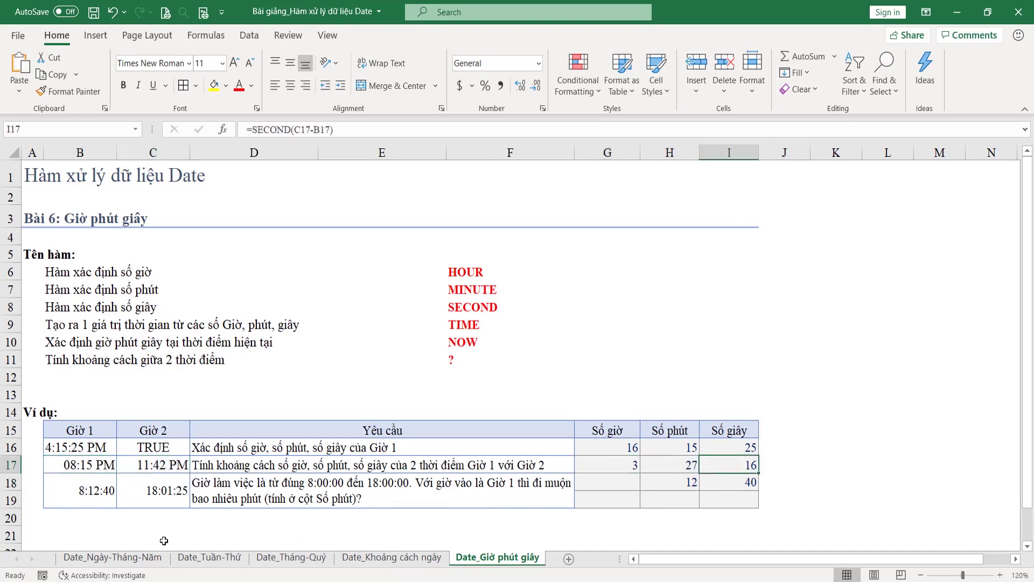
{"action": "left_click", "coordinate": [164, 540]}
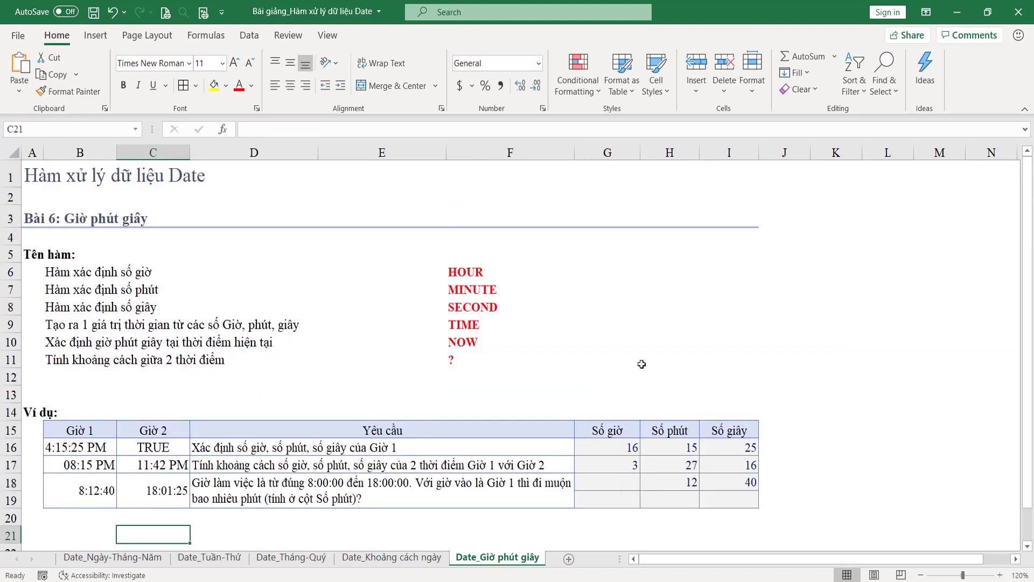
Step: Enter =NOW() in C21 to show the current timestamp 14/02/2020 16:33
{"action": "type", "text": "=no"}
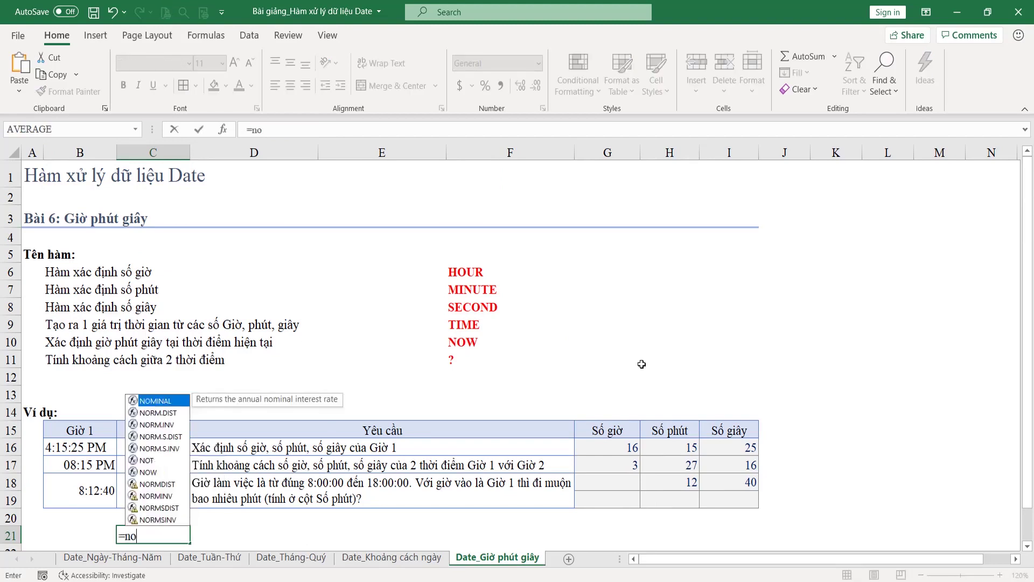
{"action": "type", "text": "w"}
{"action": "key", "text": "Tab"}
{"action": "type", "text": ")"}
{"action": "key", "text": "Return"}
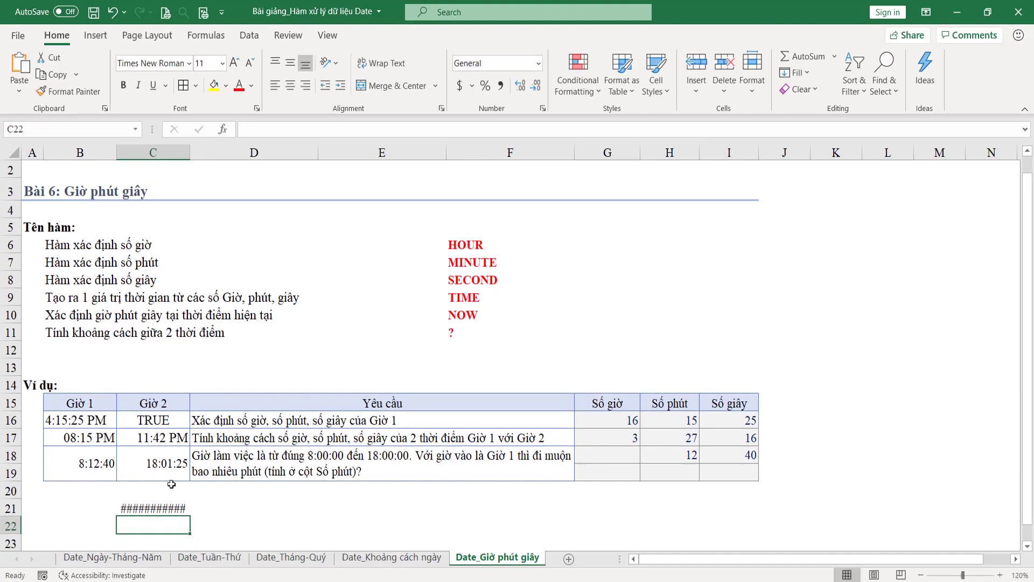
Step: Widen column C so the full timestamp is visible
{"action": "left_click", "coordinate": [167, 506]}
{"action": "left_click_drag", "start_coordinate": [189, 155], "coordinate": [215, 155]}
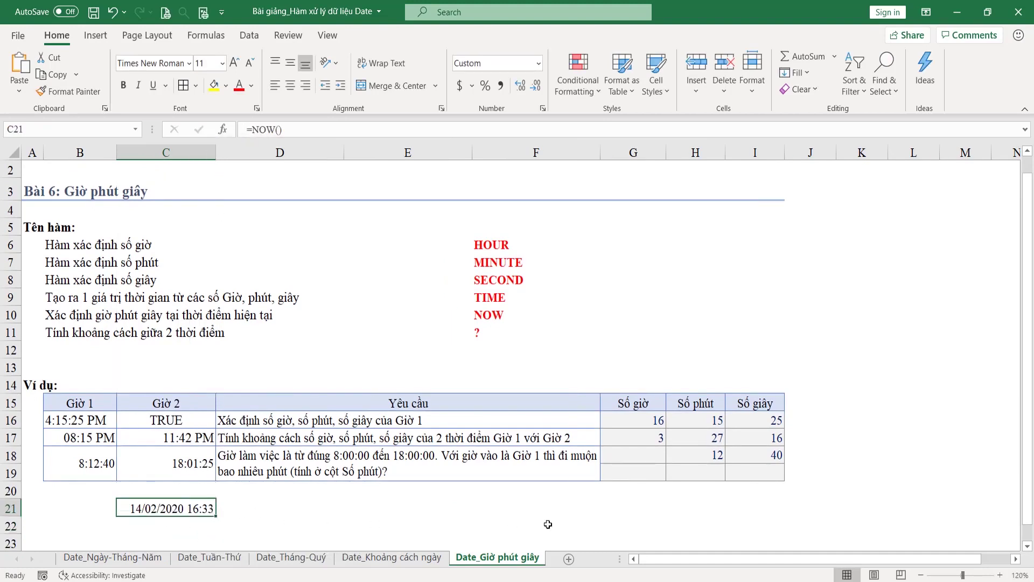
{"action": "scroll", "coordinate": [468, 358], "scroll_direction": "up", "scroll_amount": 1}
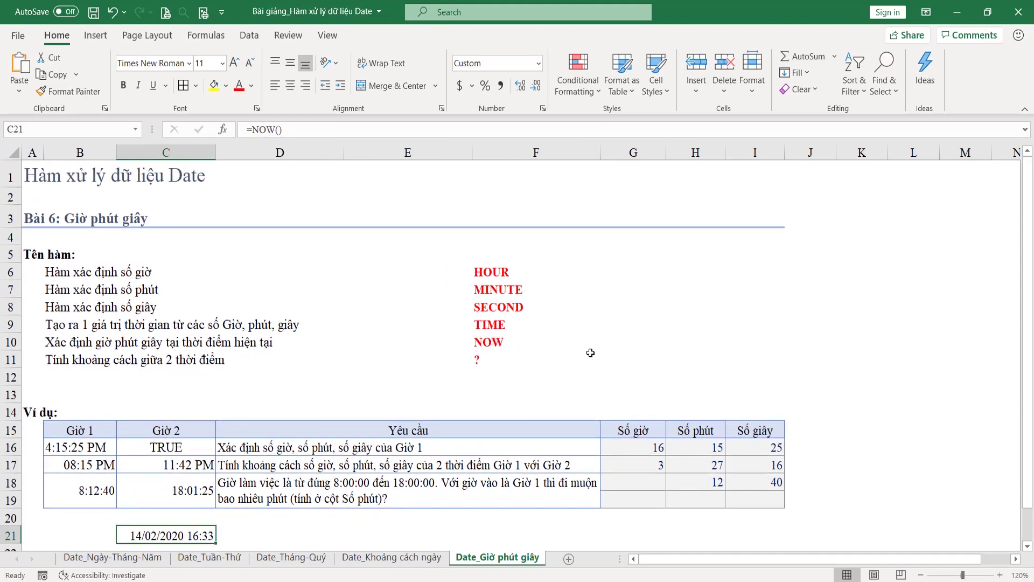
{"action": "mouse_move", "coordinate": [625, 447]}
{"action": "left_mouse_down"}
{"action": "mouse_move", "coordinate": [795, 510]}
{"action": "mouse_move", "coordinate": [741, 495]}
{"action": "left_mouse_up"}
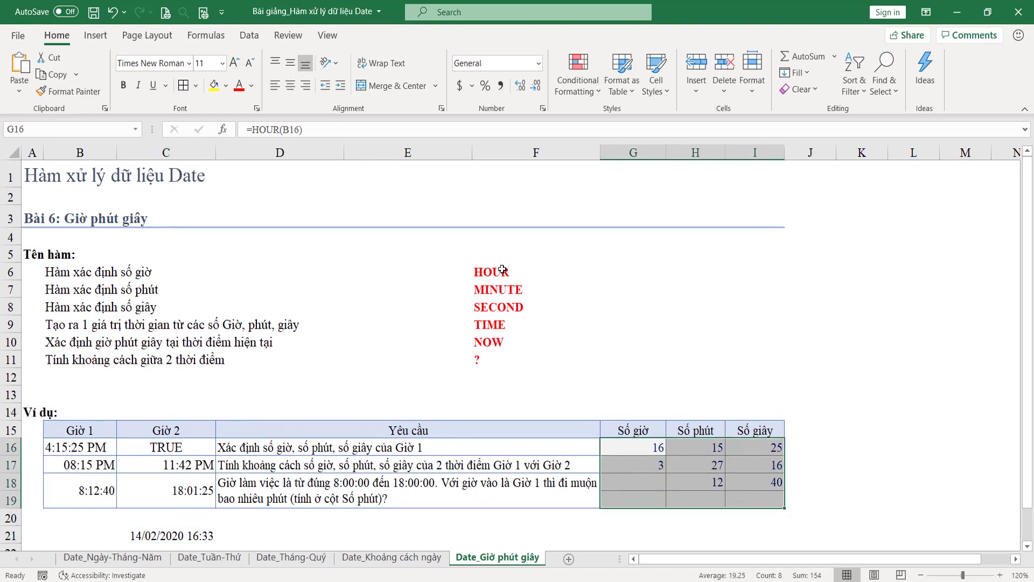
{"action": "left_click_drag", "start_coordinate": [497, 271], "coordinate": [493, 345]}
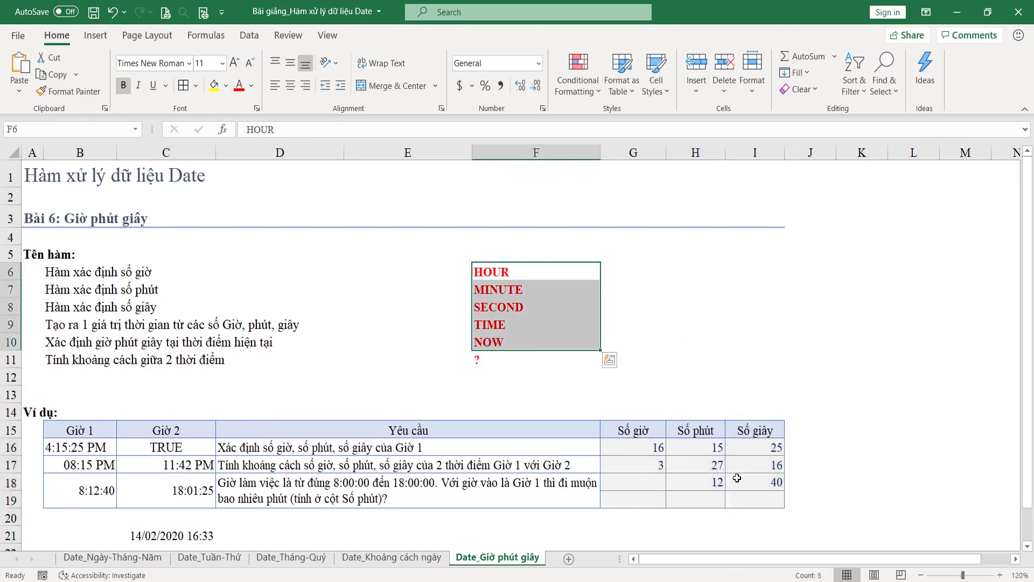
{"action": "left_click_drag", "start_coordinate": [754, 447], "coordinate": [645, 494]}
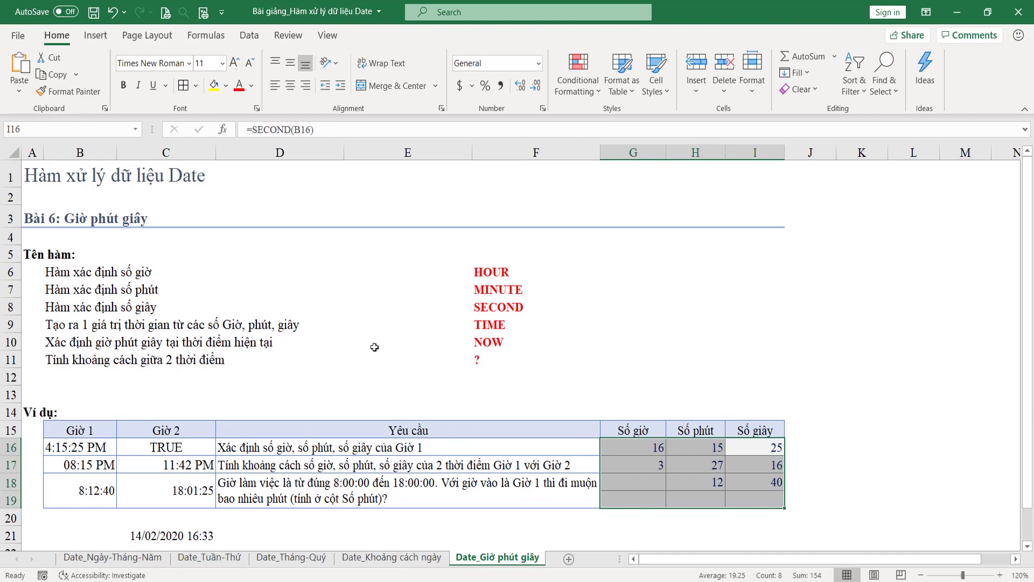
{"action": "left_click", "coordinate": [416, 558]}
{"action": "left_click", "coordinate": [291, 558]}
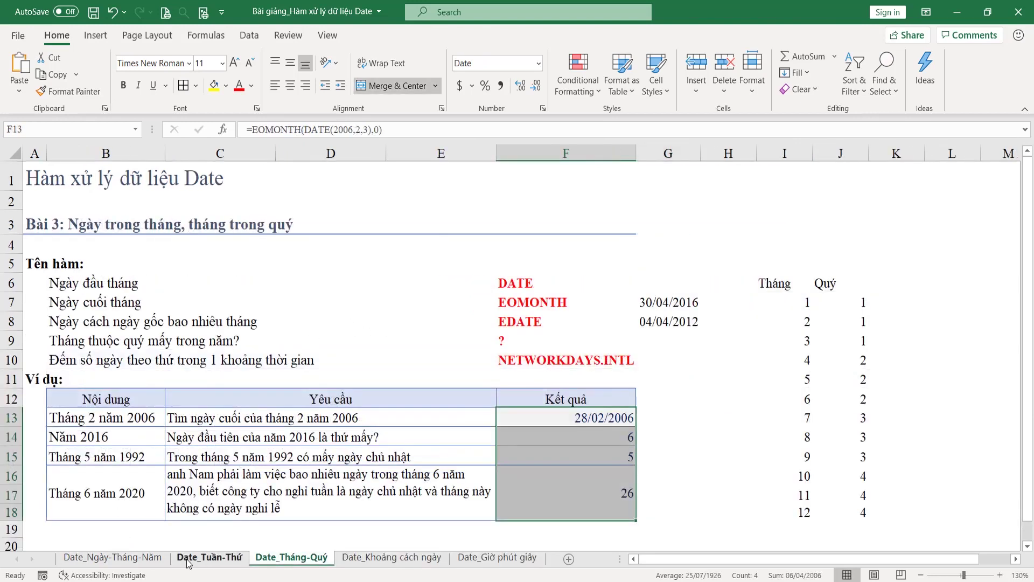
{"action": "key", "text": "ctrl+Page_Down"}
{"action": "key", "text": "ctrl+Page_Down"}
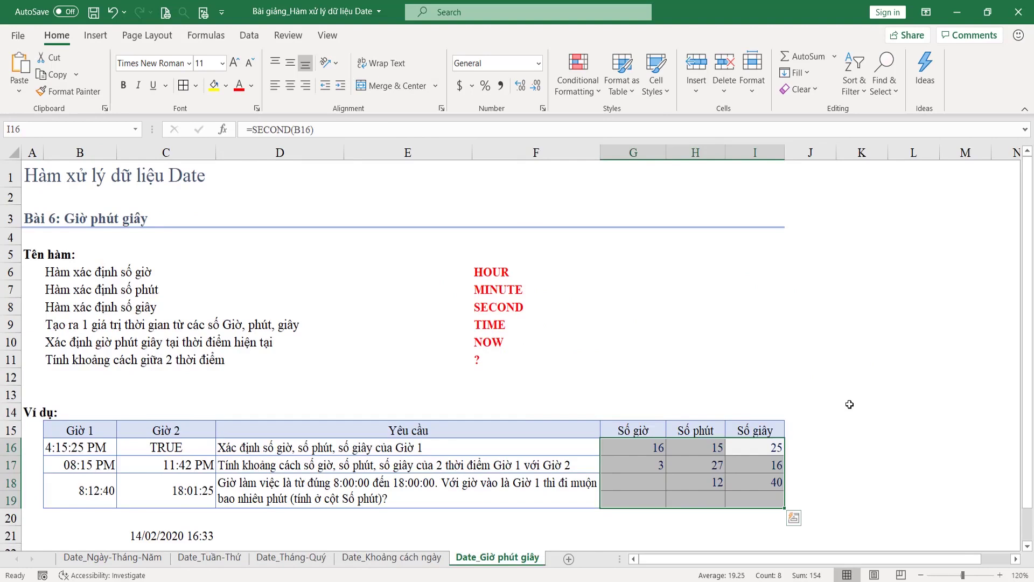